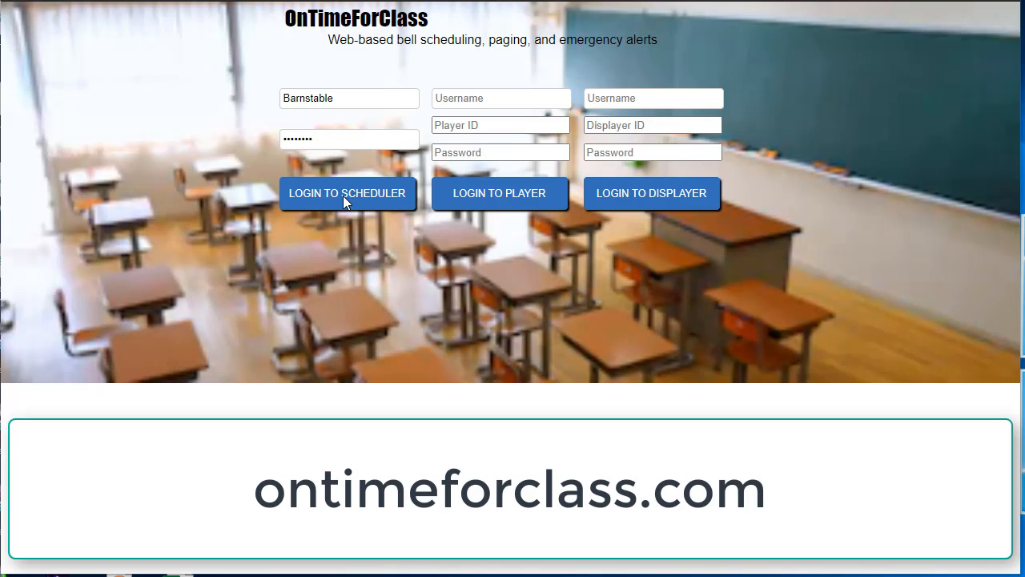
- Log in to the scheduler and listen to the DingDong tone in the content library
left_click(343, 195)
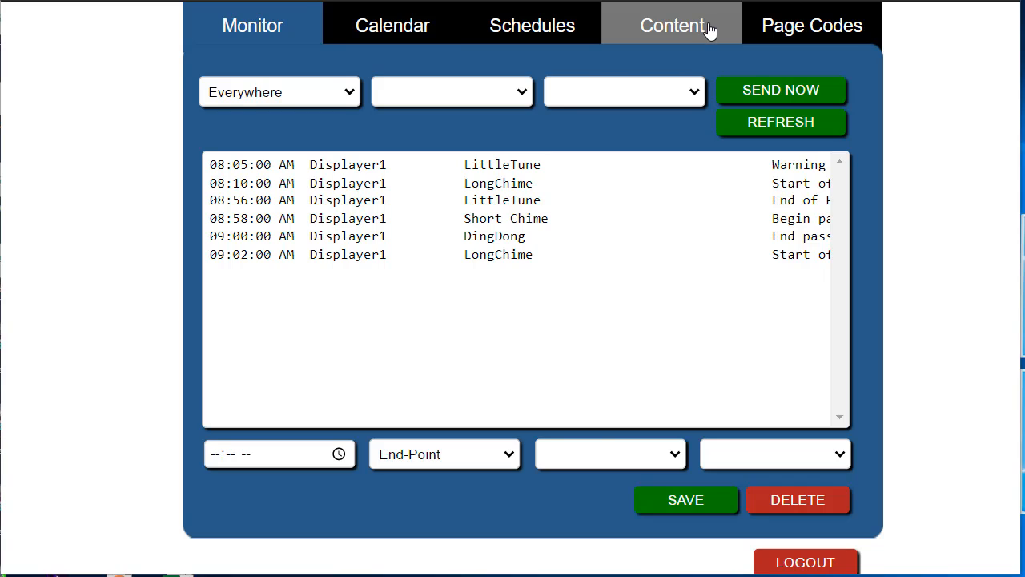
left_click(708, 29)
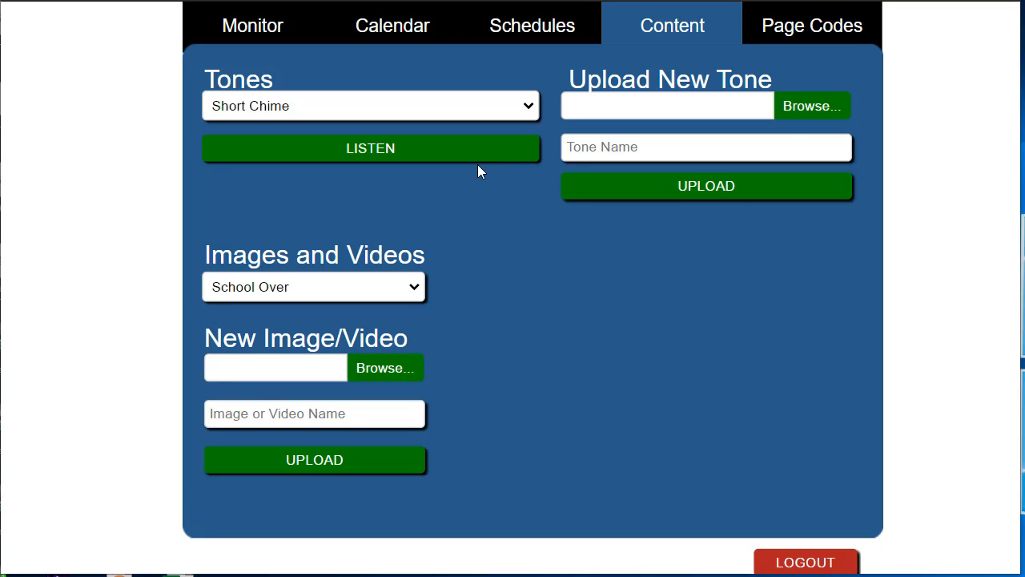
left_click(527, 107)
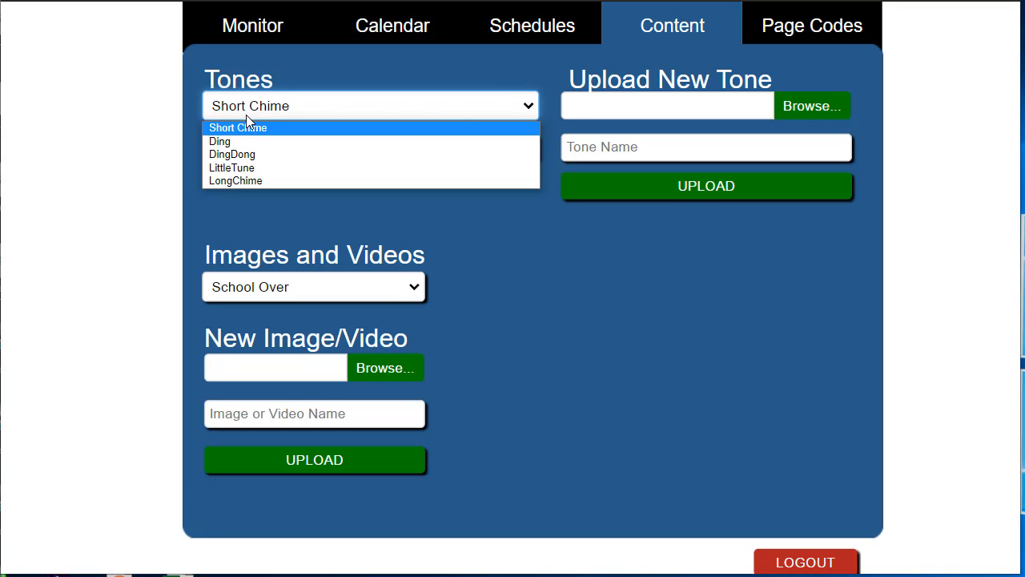
left_click(249, 157)
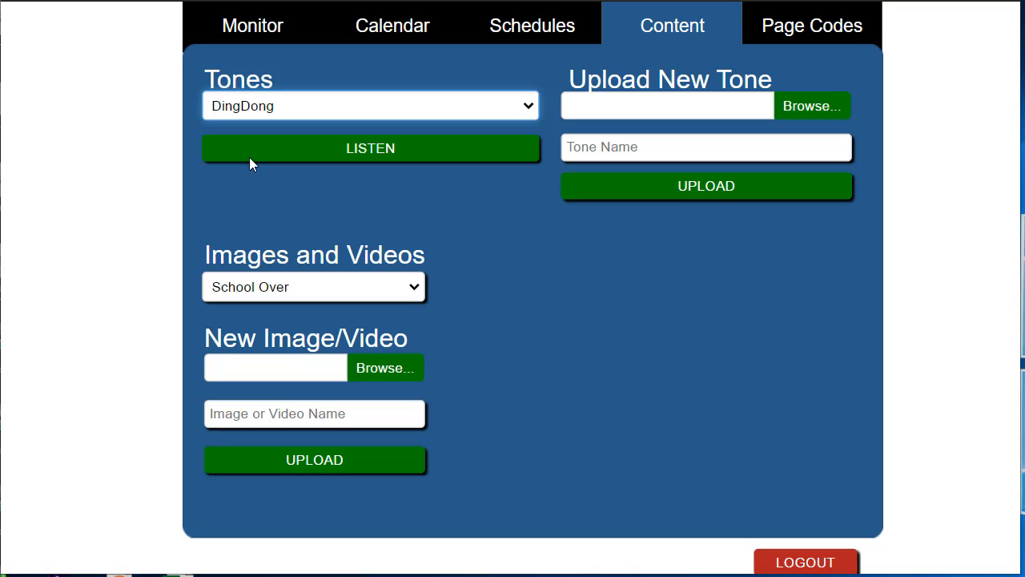
left_click(379, 149)
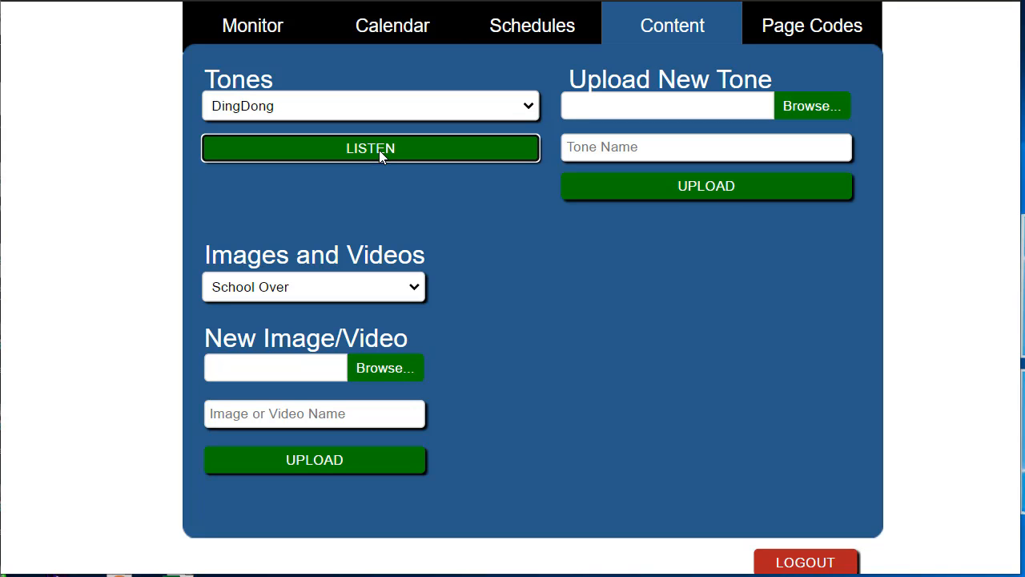
- Listen to the Short Chime tone from the tone library
left_click(533, 107)
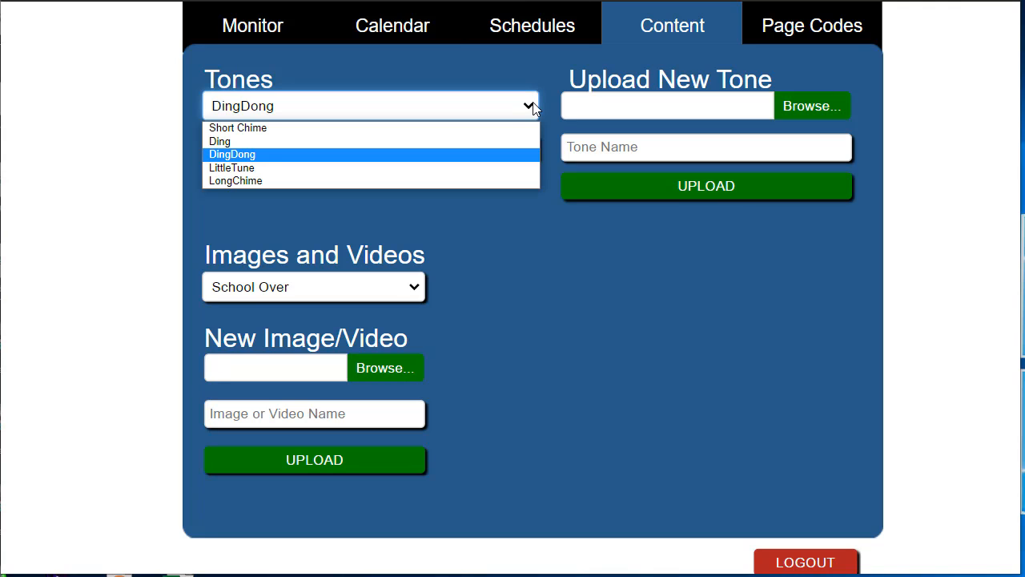
left_click(391, 128)
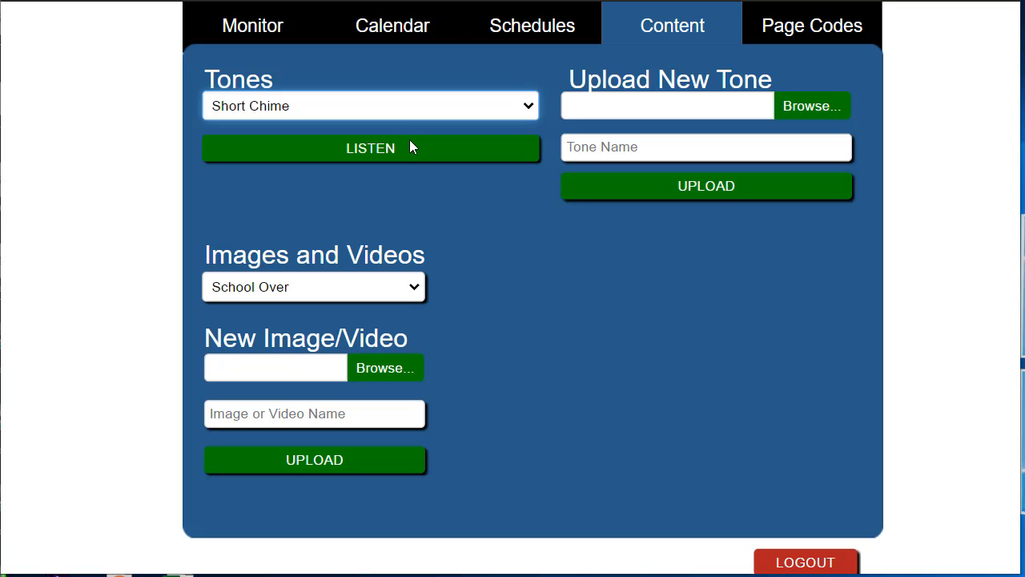
left_click(409, 144)
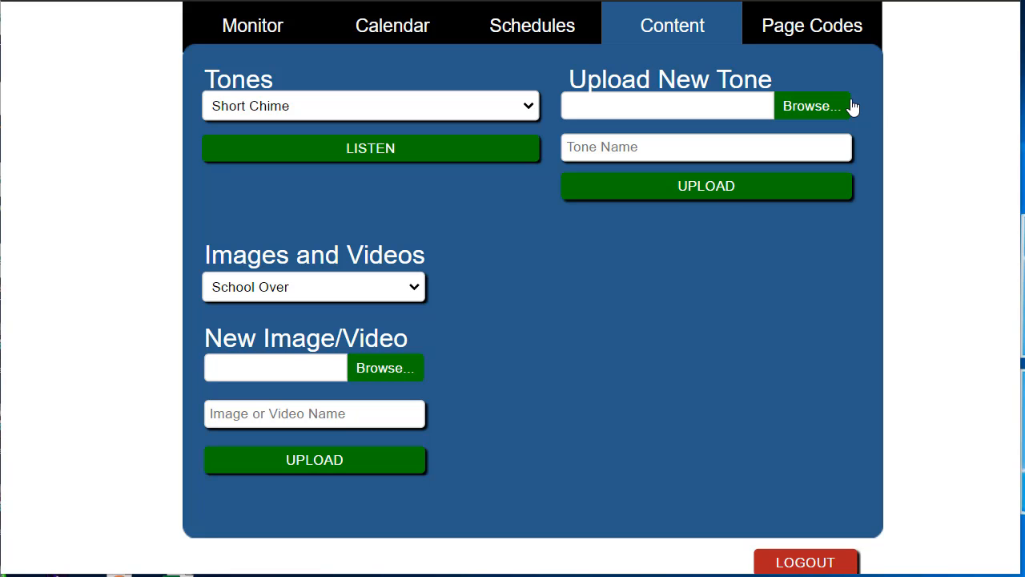
- Choose Ding.wav as the new tone file, name it Ding, and check the list of available tones
left_click(803, 111)
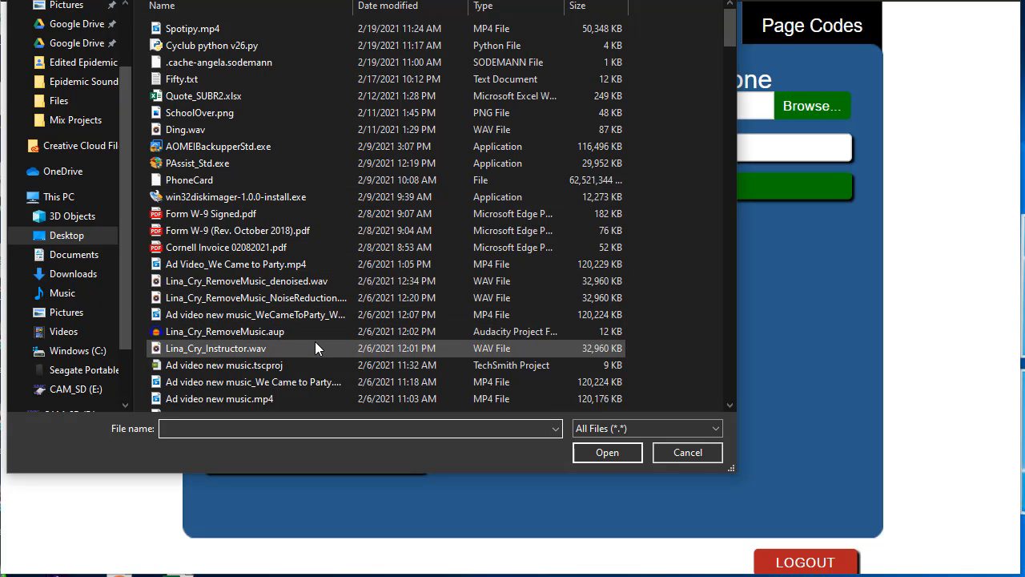
left_click(337, 129)
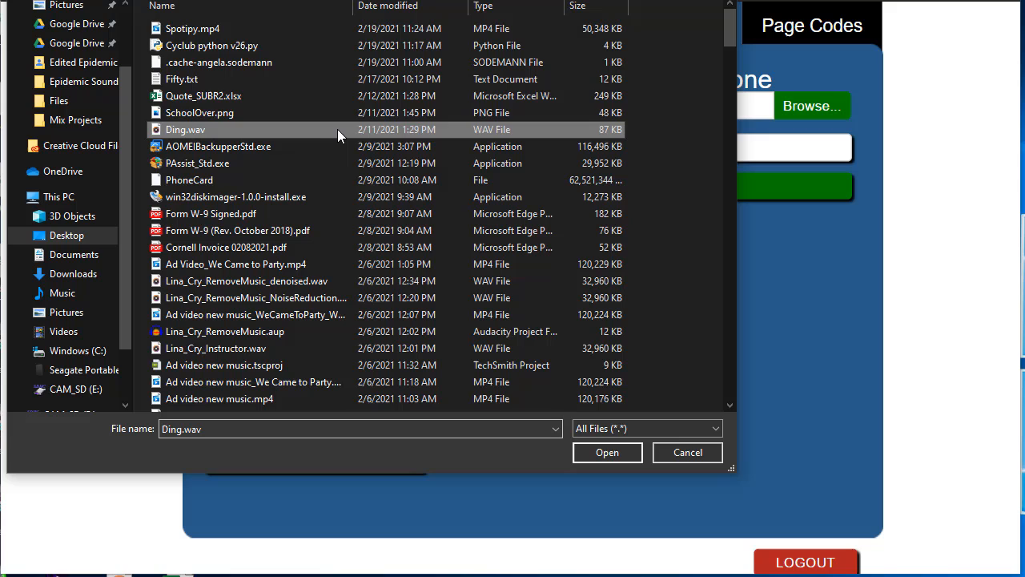
left_click(617, 454)
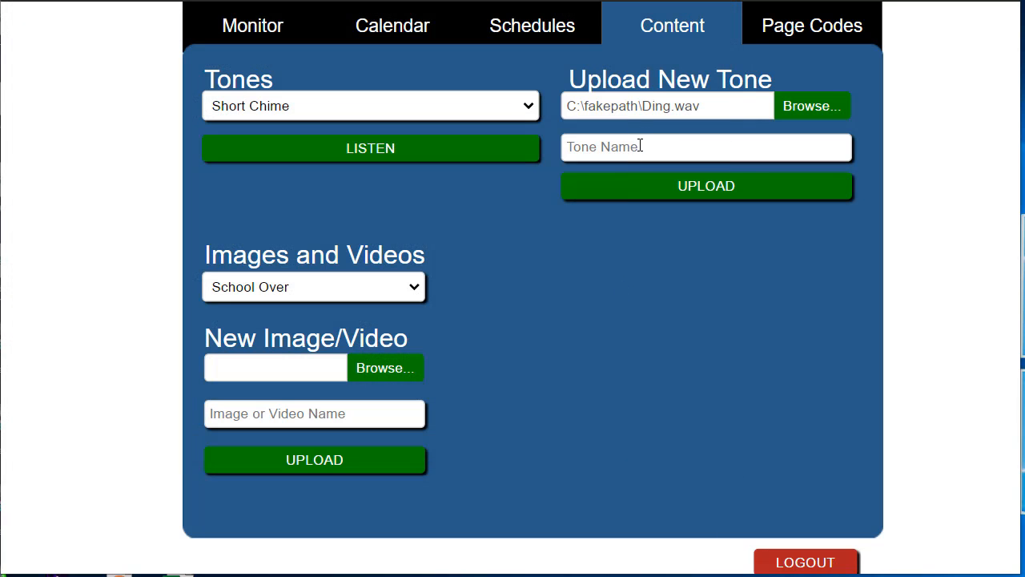
left_click(640, 145)
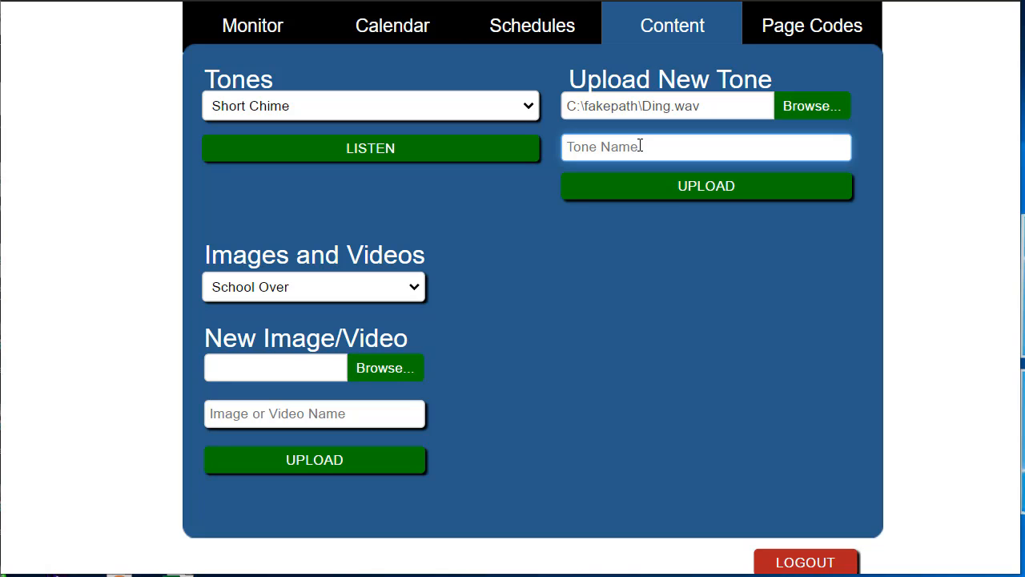
type("Ding")
left_click(531, 106)
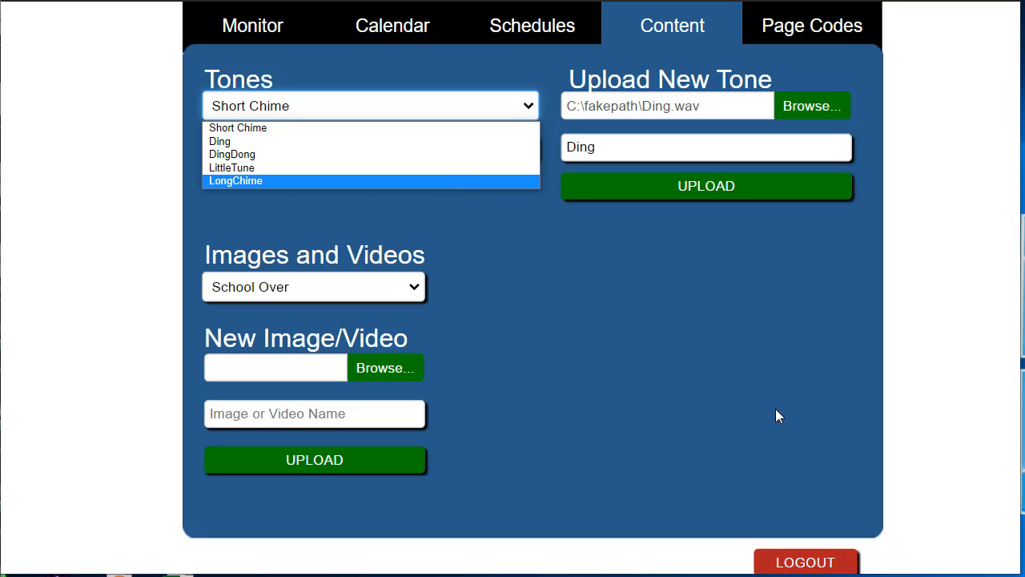
left_click(895, 350)
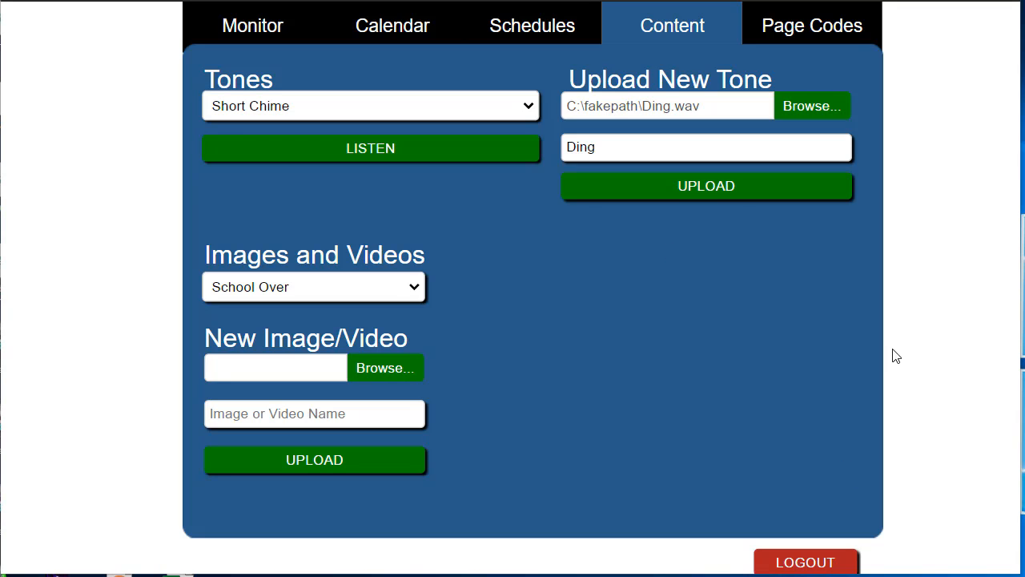
- Load the Monday-Thursday schedule and examine its bell entries, including the Warning Bell and the start of Period 2
left_click(557, 31)
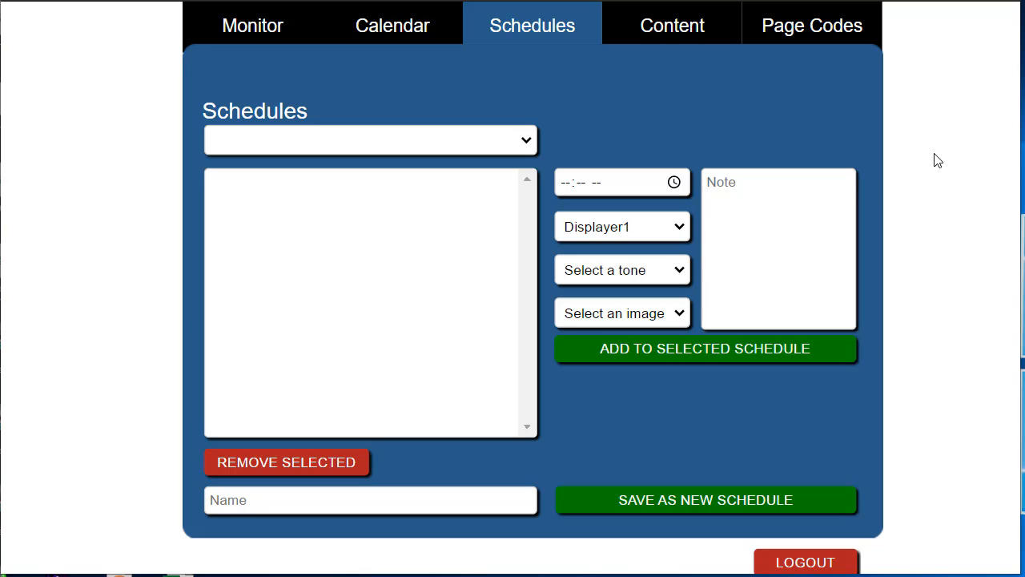
left_click(526, 143)
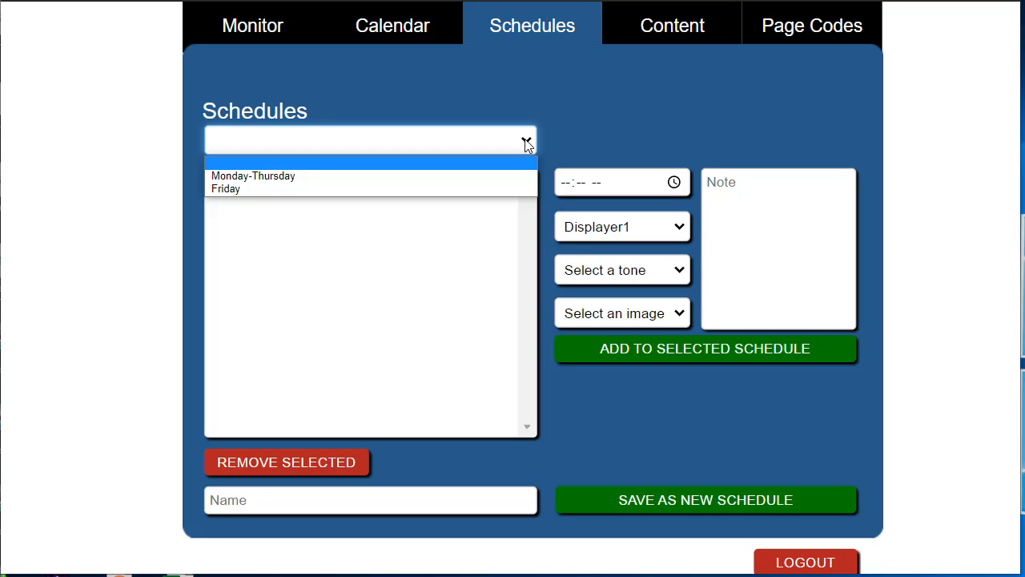
left_click(308, 177)
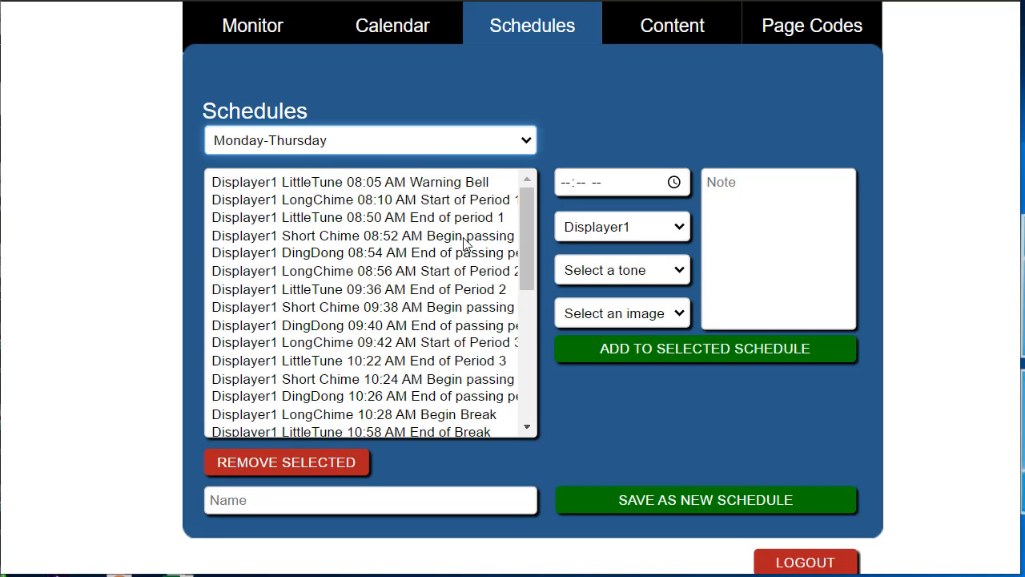
scroll(464, 242, "down", 3)
scroll(464, 242, "down", 5)
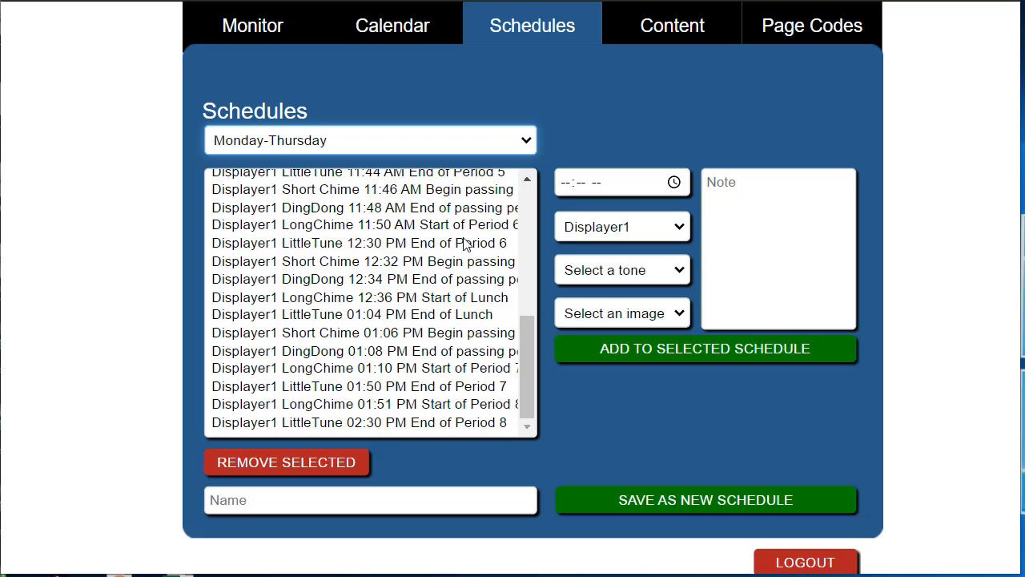
scroll(464, 242, "up", 6)
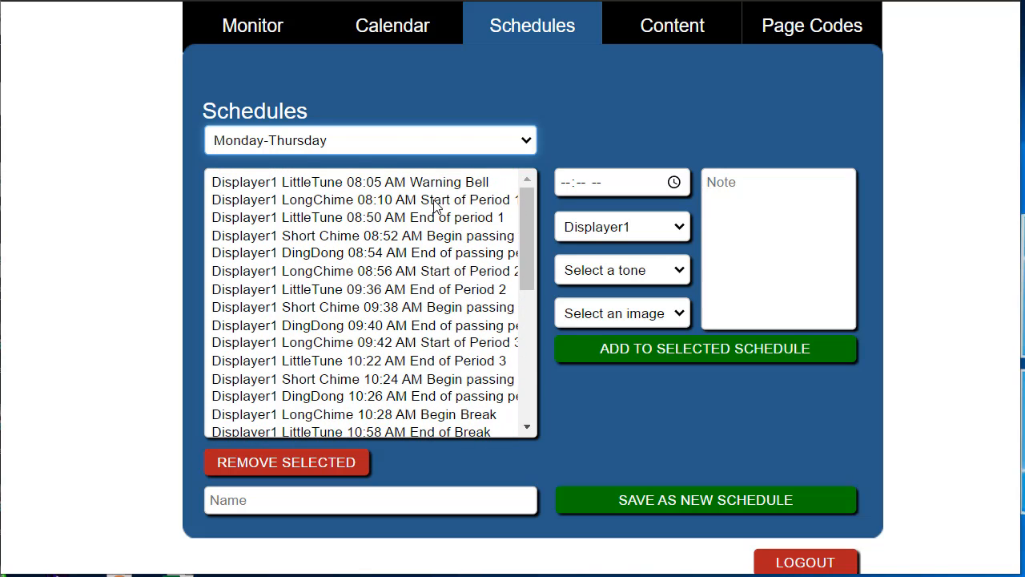
left_click(320, 190)
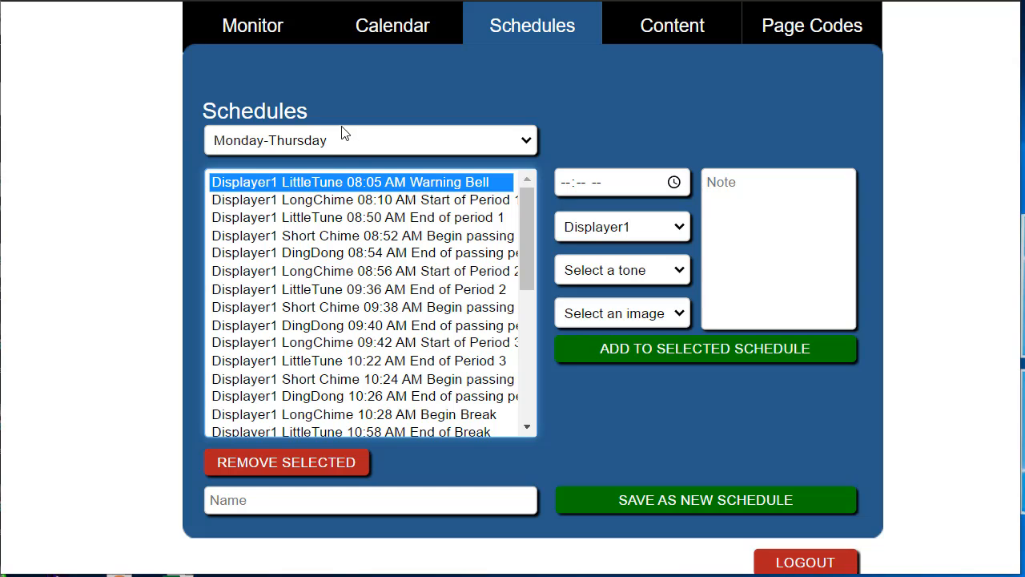
left_click(364, 273)
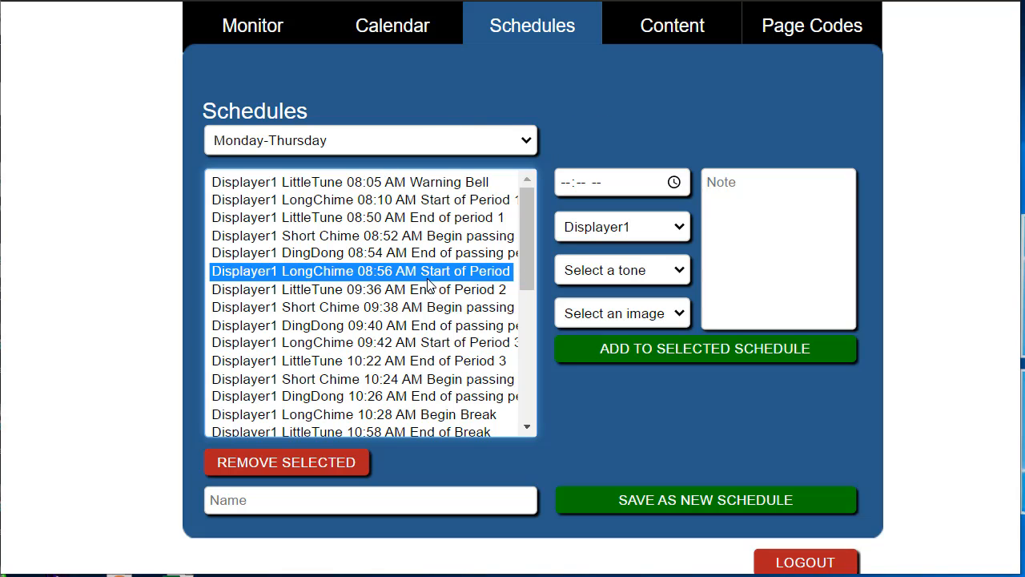
- Add an 08:25 AM event on Displayer1 with the LittleTune tone and the note "Begin first period" to the Monday-Thursday schedule
left_click(566, 185)
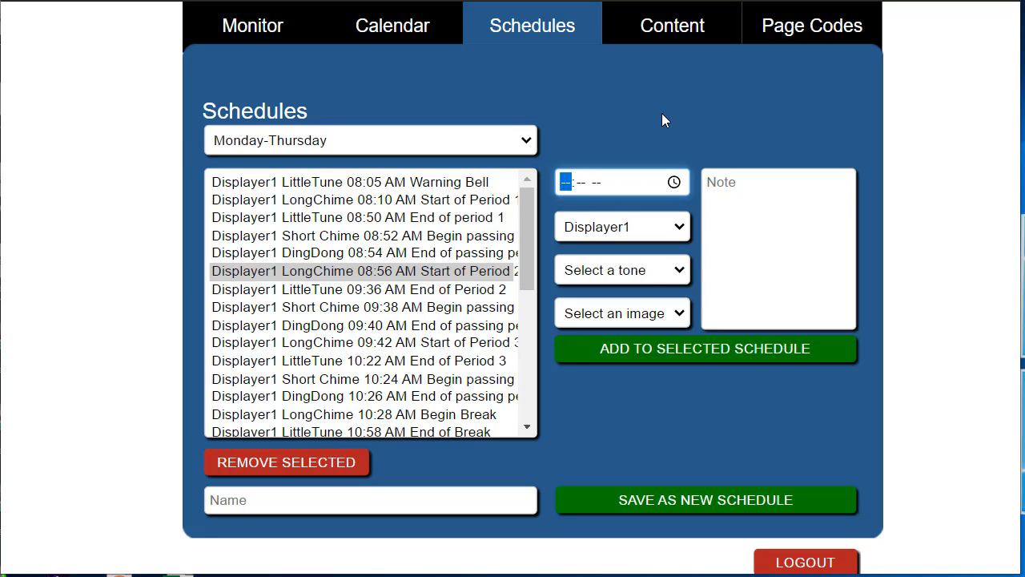
type("08:25a")
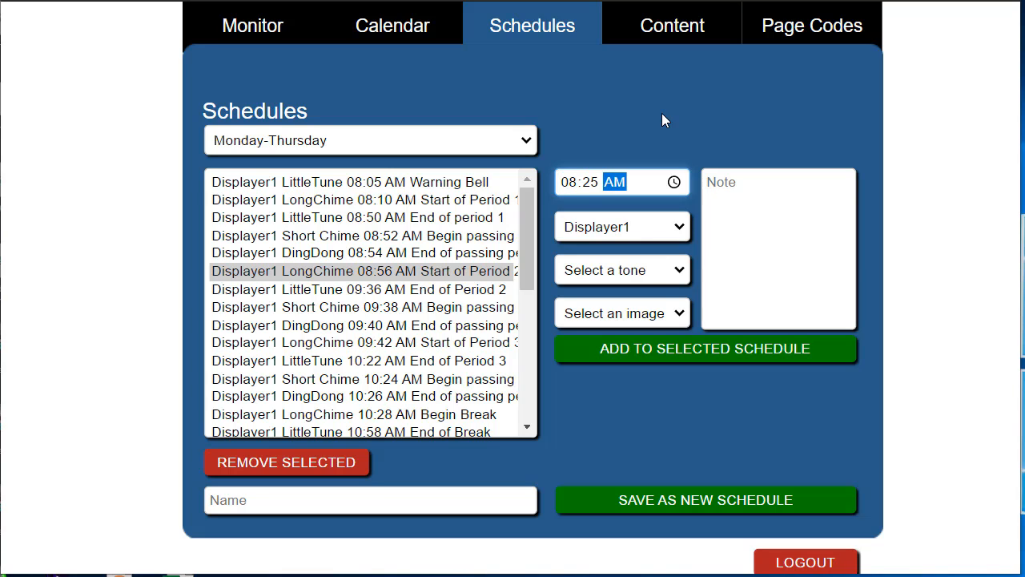
left_click(684, 229)
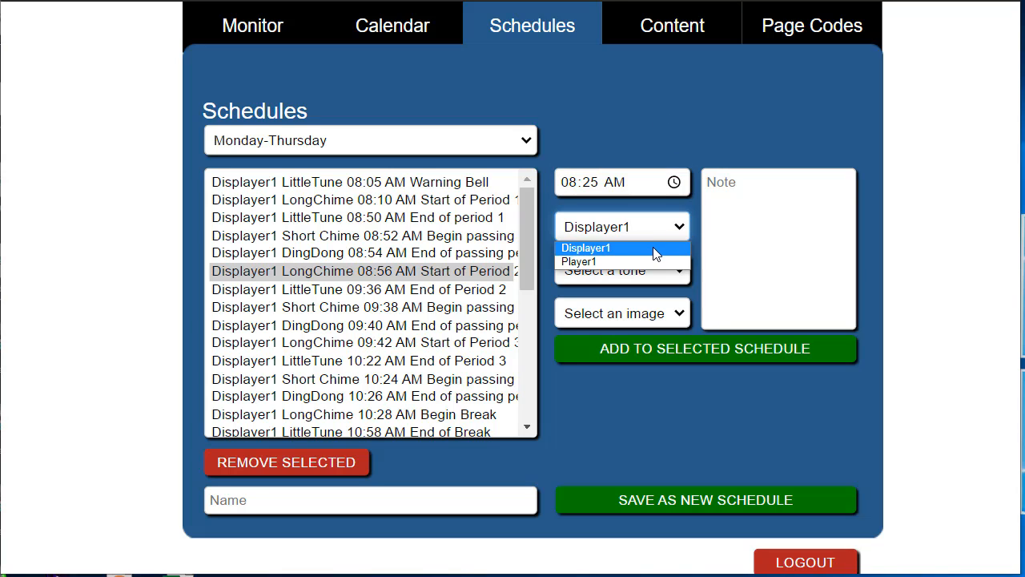
left_click(655, 254)
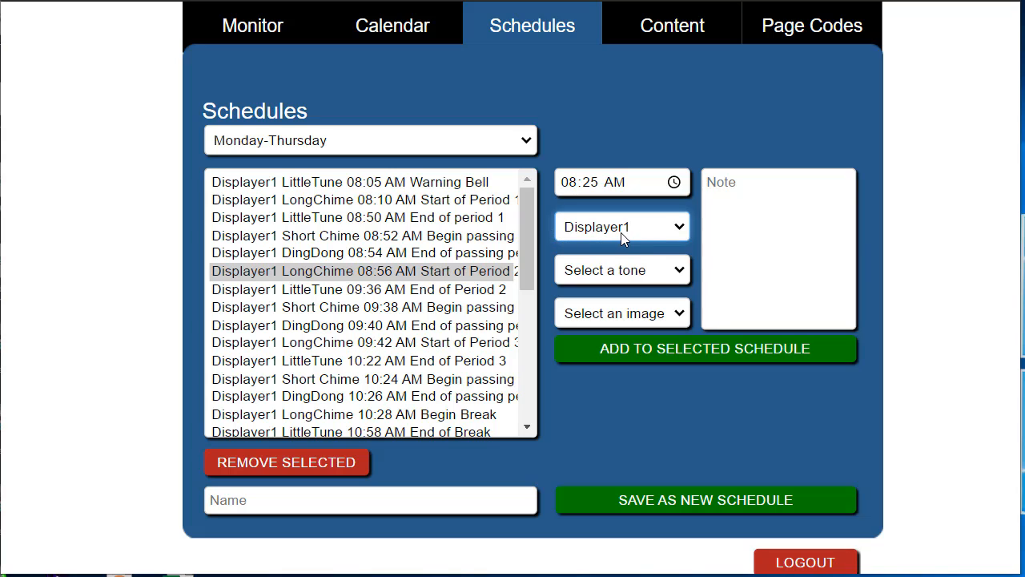
left_click(680, 272)
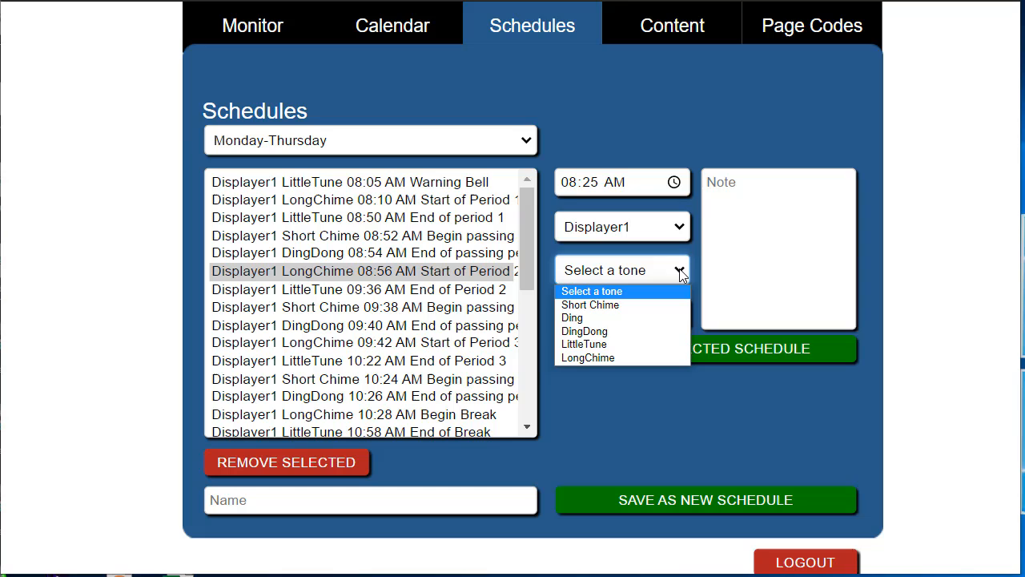
left_click(653, 344)
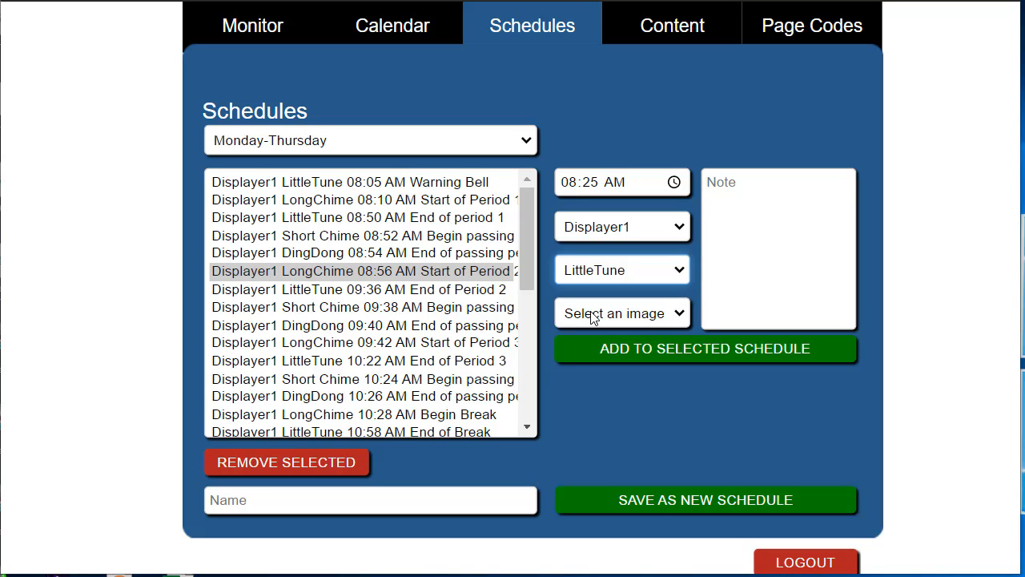
left_click(740, 182)
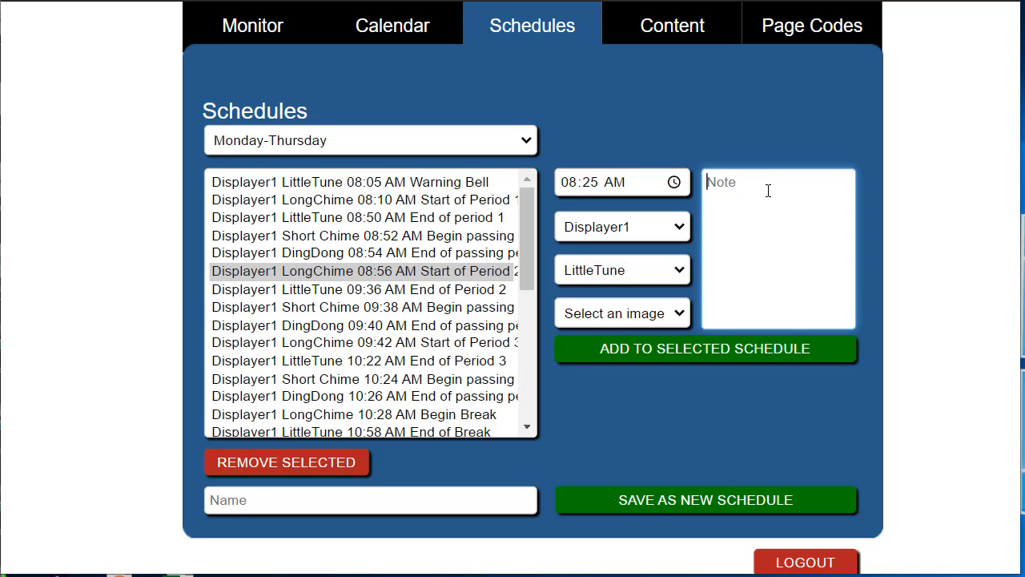
type("Begin first period")
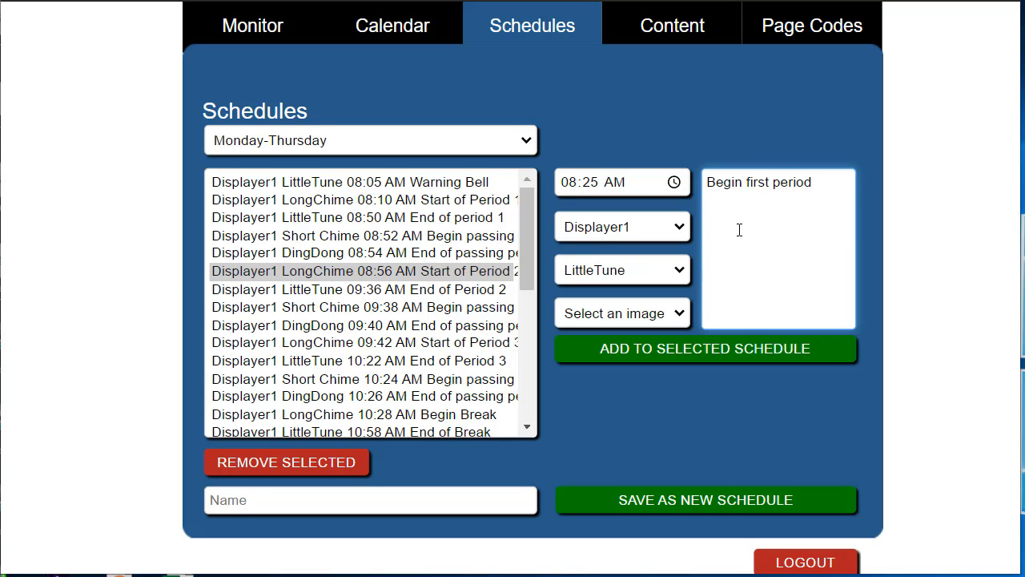
left_click(704, 348)
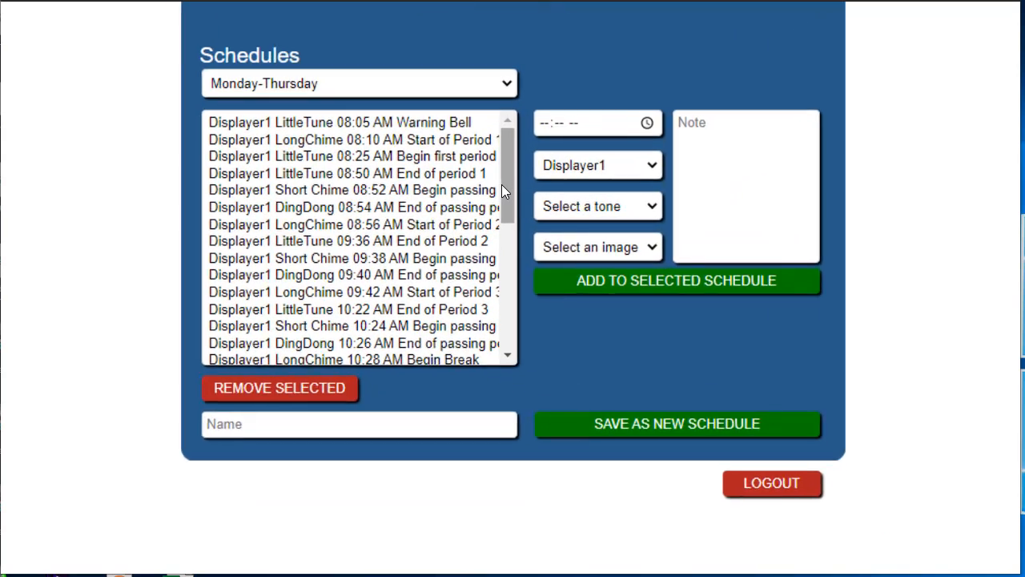
- Remove the 08:25 AM "Begin first period" entry from the Monday-Thursday schedule
scroll(501, 189, "up", 1)
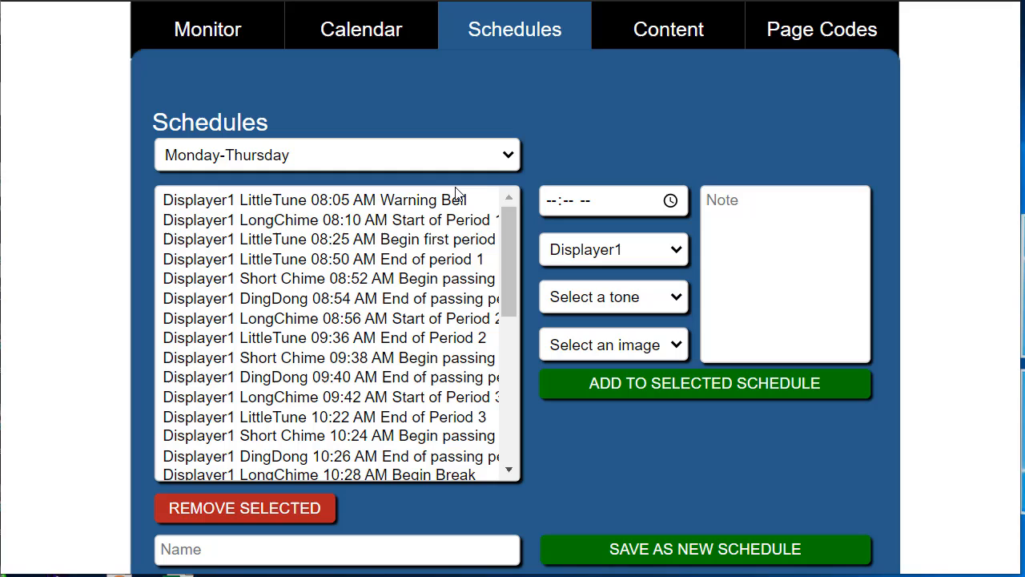
left_click(385, 241)
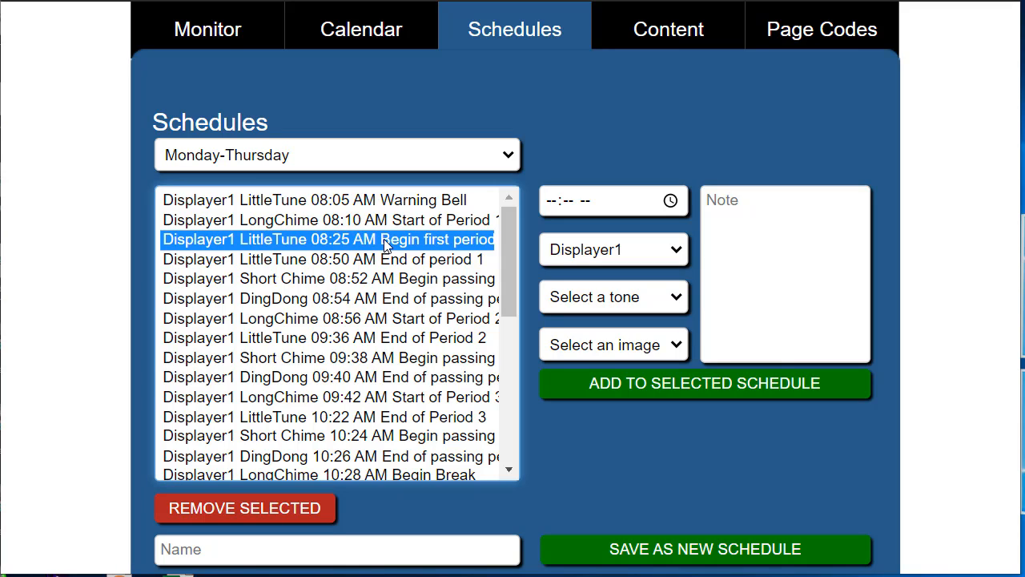
left_click(279, 506)
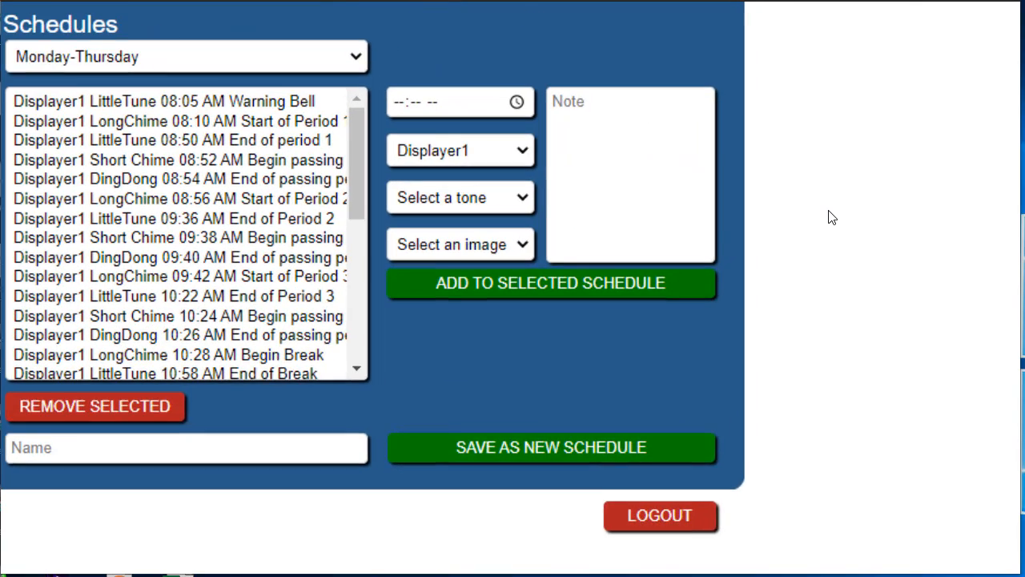
- Review the bell entries of the Monday-Thursday schedule, from the Warning Bell through the early afternoon periods
scroll(832, 217, "left", 2)
scroll(832, 217, "up", 1)
scroll(831, 217, "left", 1)
scroll(832, 217, "up", 1)
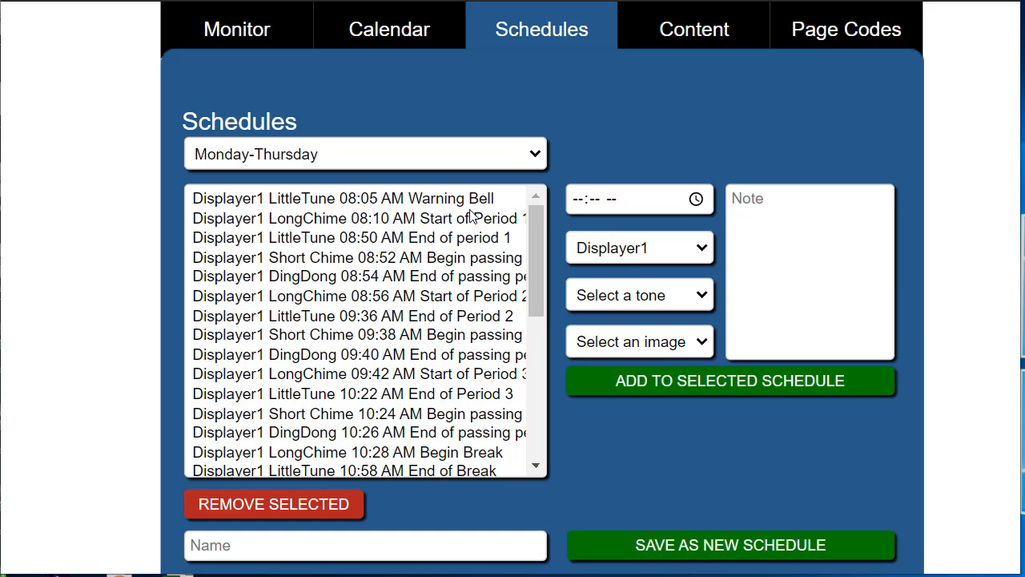
scroll(471, 215, "down", 5)
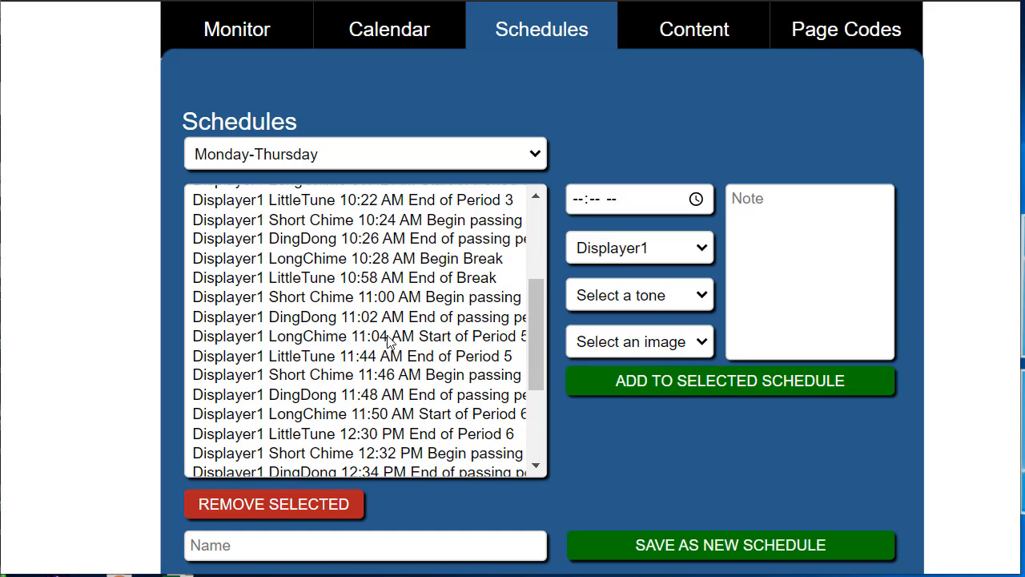
left_click(309, 542)
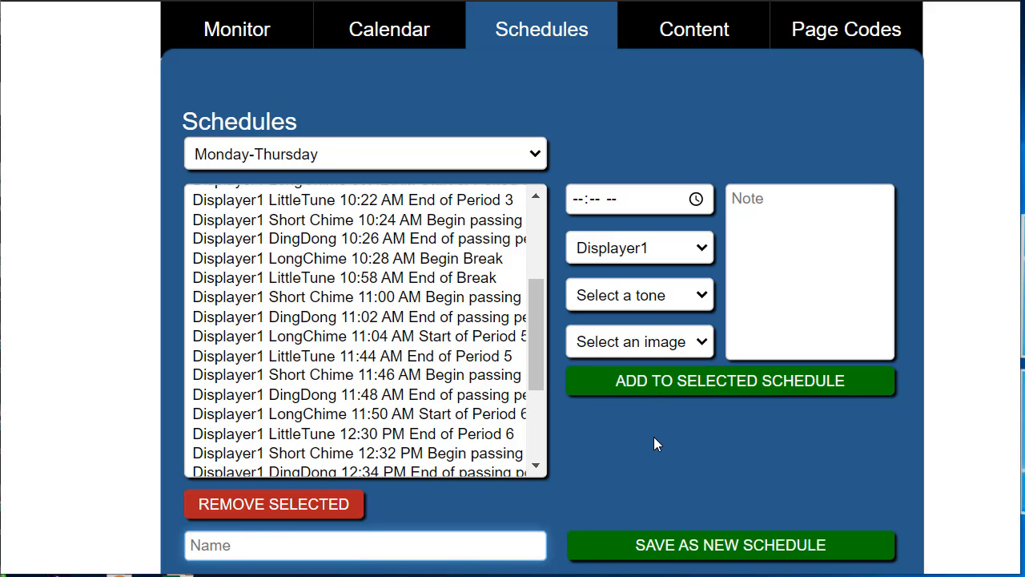
scroll(429, 243, "up", 3)
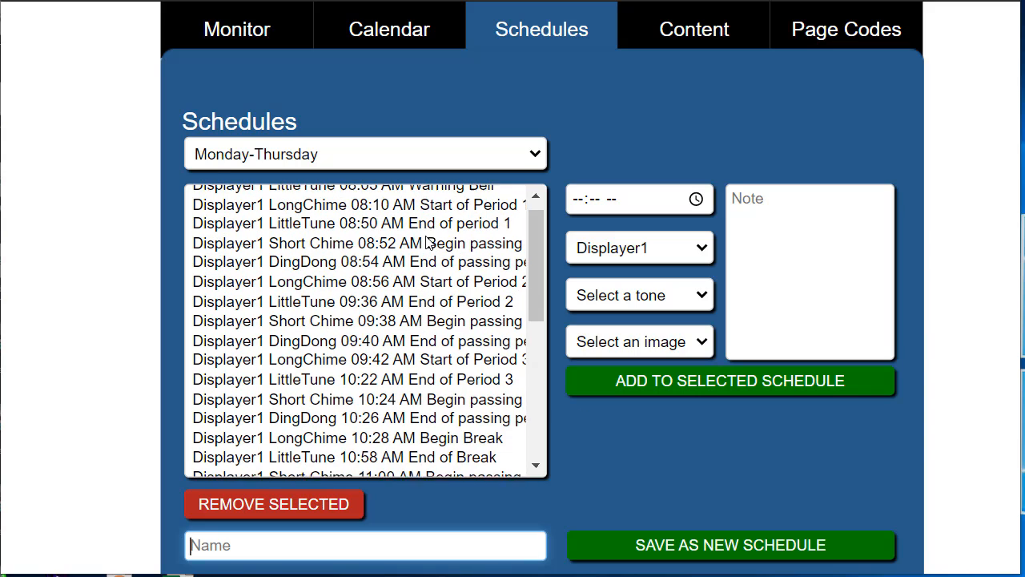
scroll(429, 243, "up", 1)
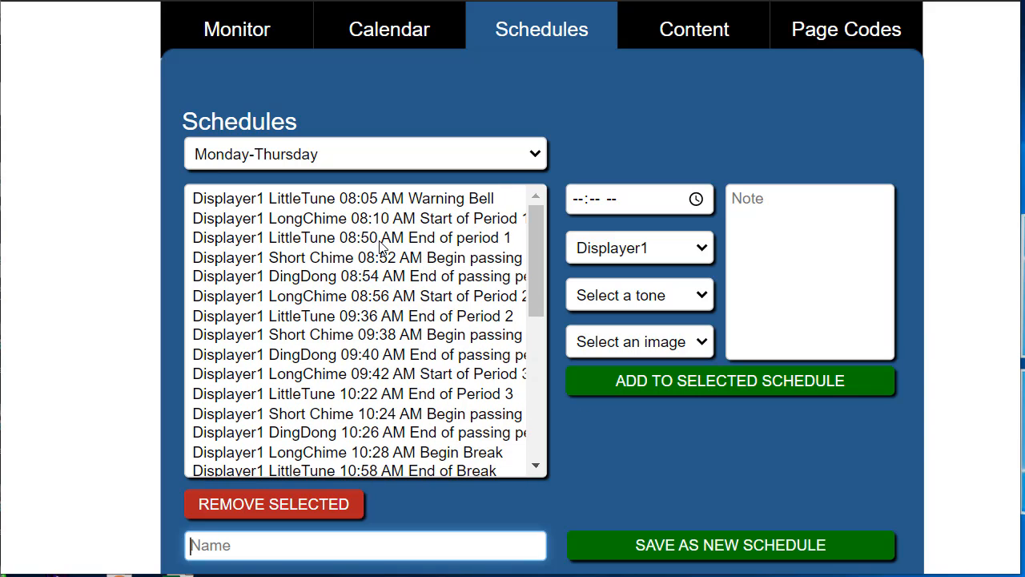
scroll(387, 356, "down", 1)
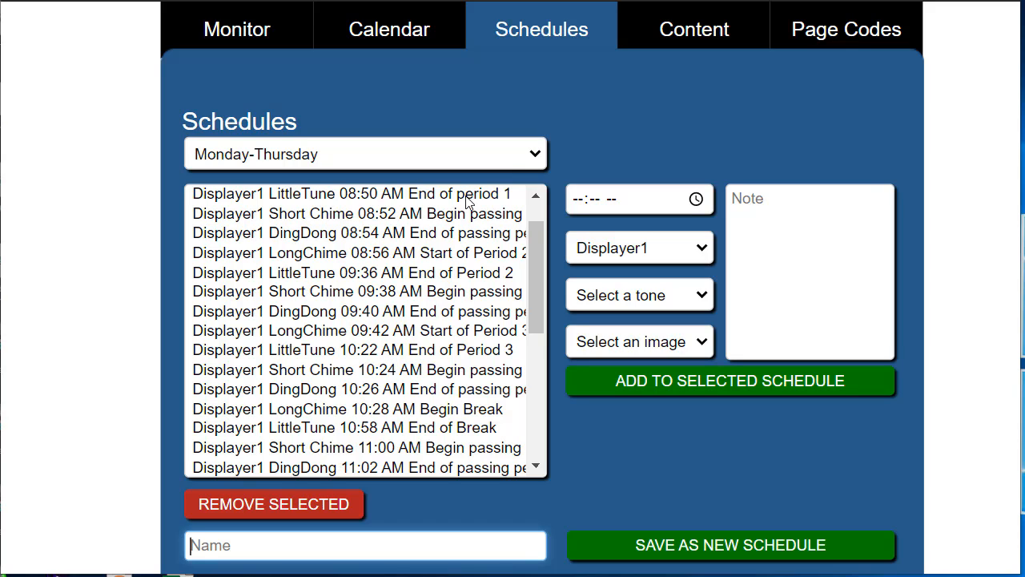
- Clear the schedule selection and save a new, empty schedule named Wednesday
left_click(535, 157)
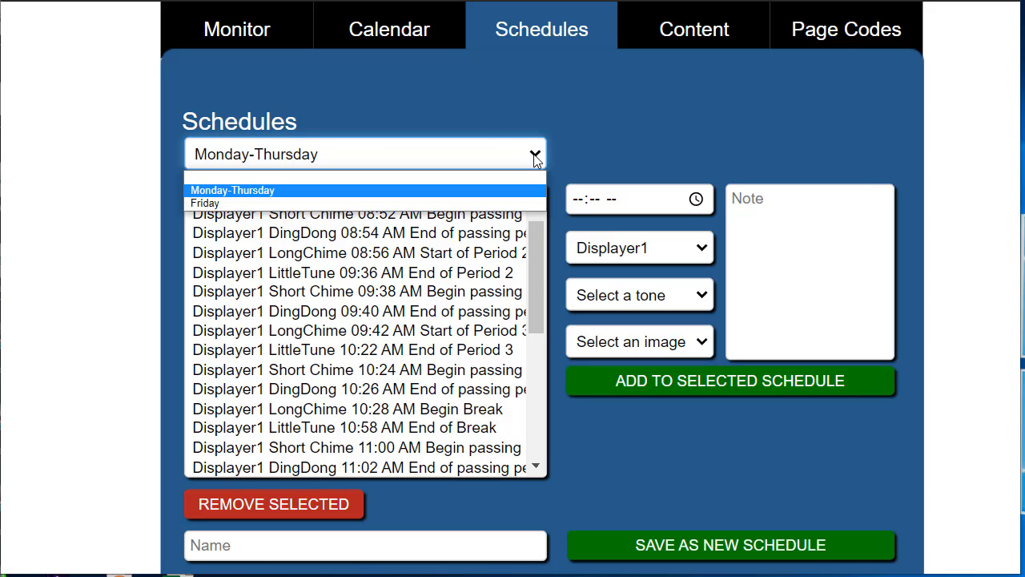
left_click(253, 178)
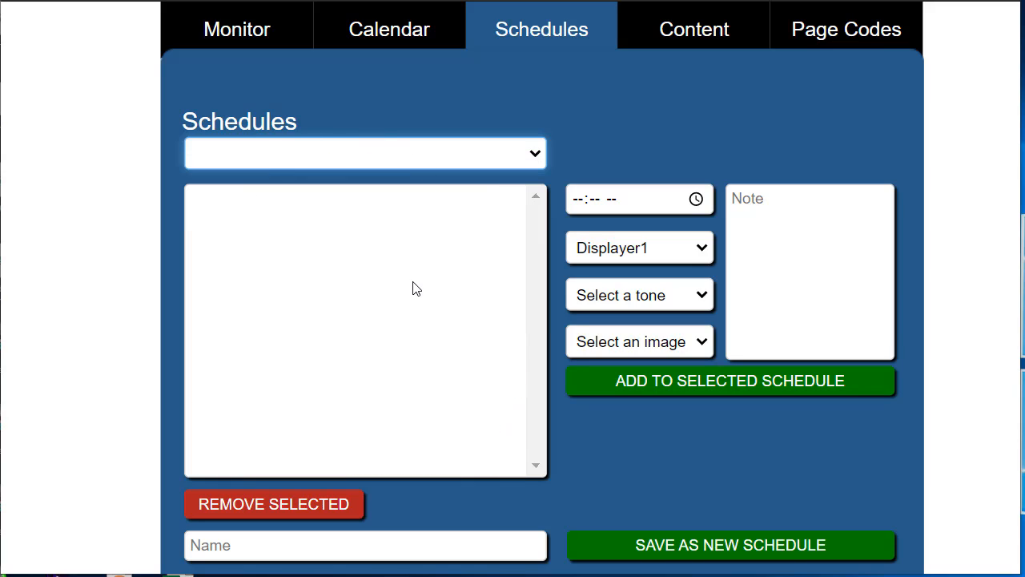
left_click(327, 539)
type("W")
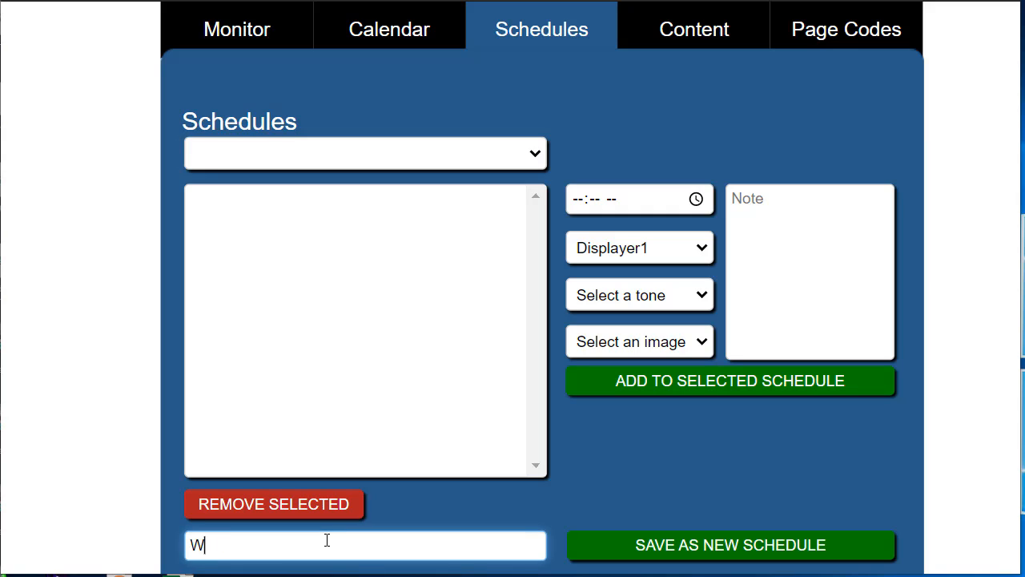
type("ednesday")
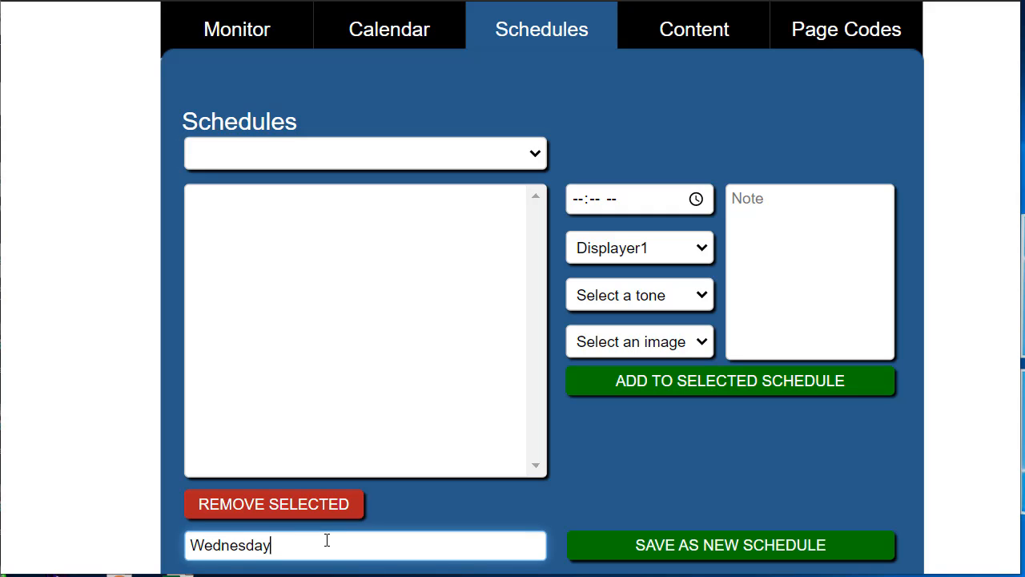
left_click(621, 545)
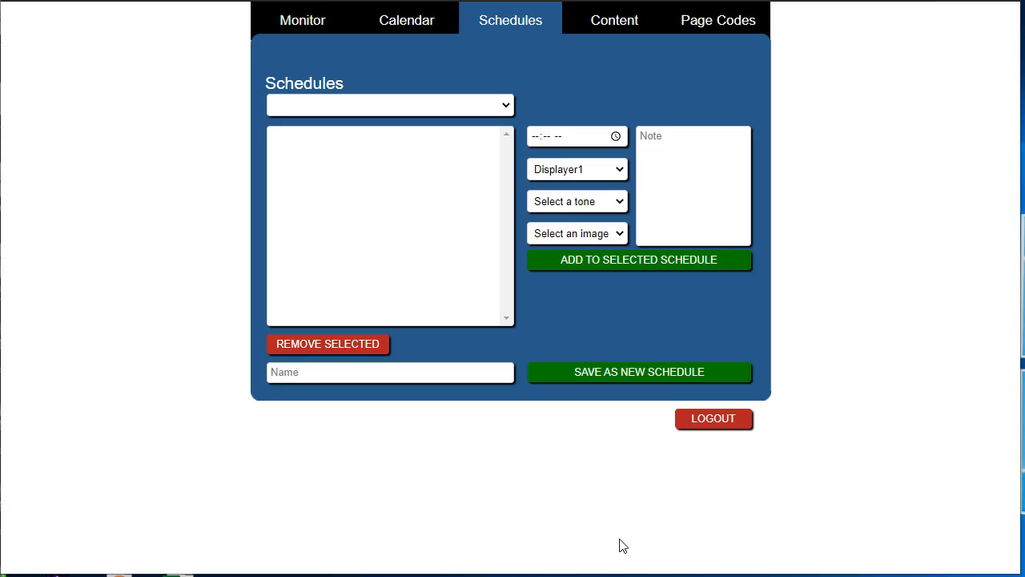
- Load the Wednesday schedule and add a 09:15 AM event on Displayer1 with the LittleTune tone and the note "Begin first period"
left_click(508, 102)
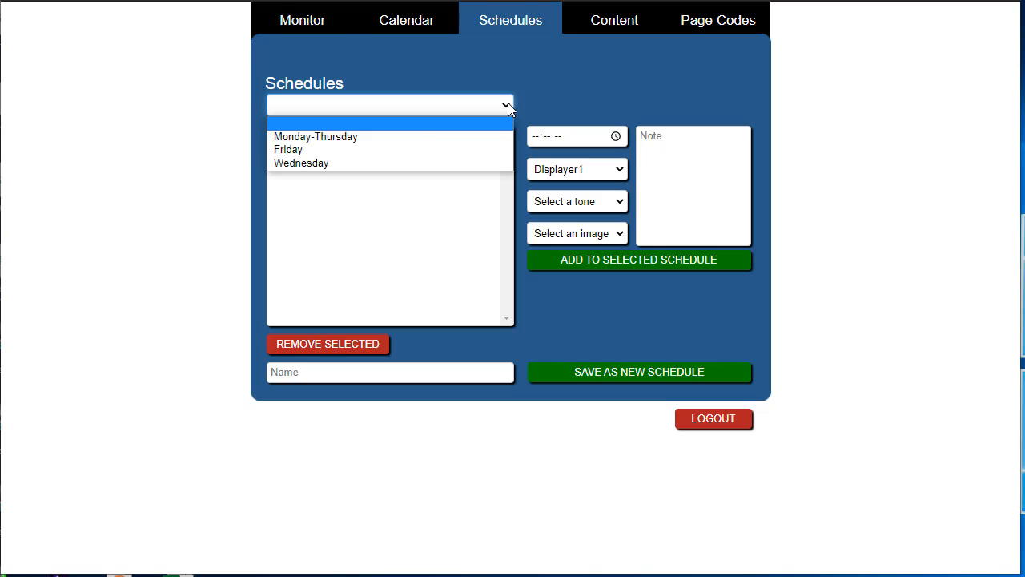
left_click(382, 163)
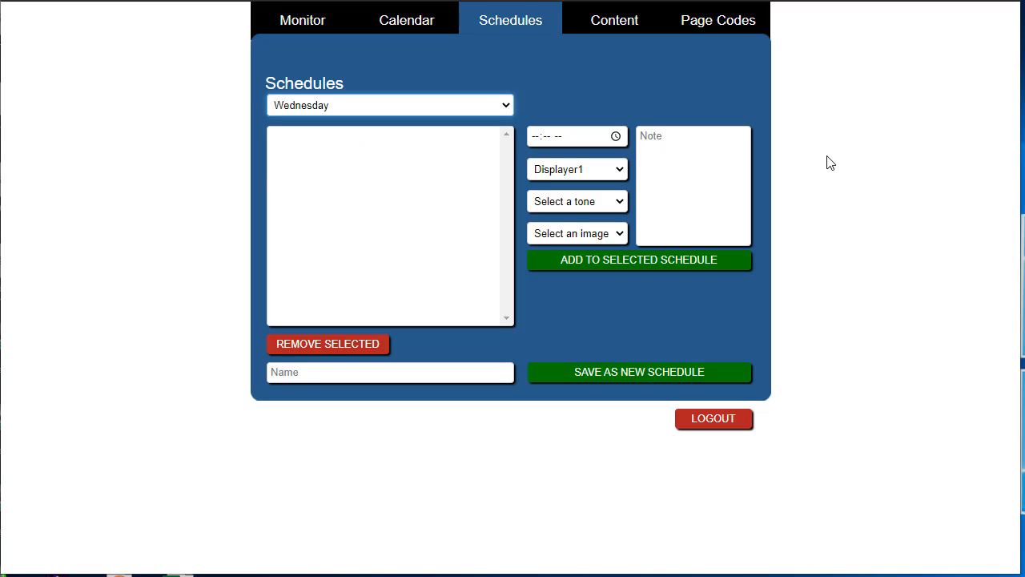
scroll(824, 190, "up", 3)
scroll(824, 190, "left", 2)
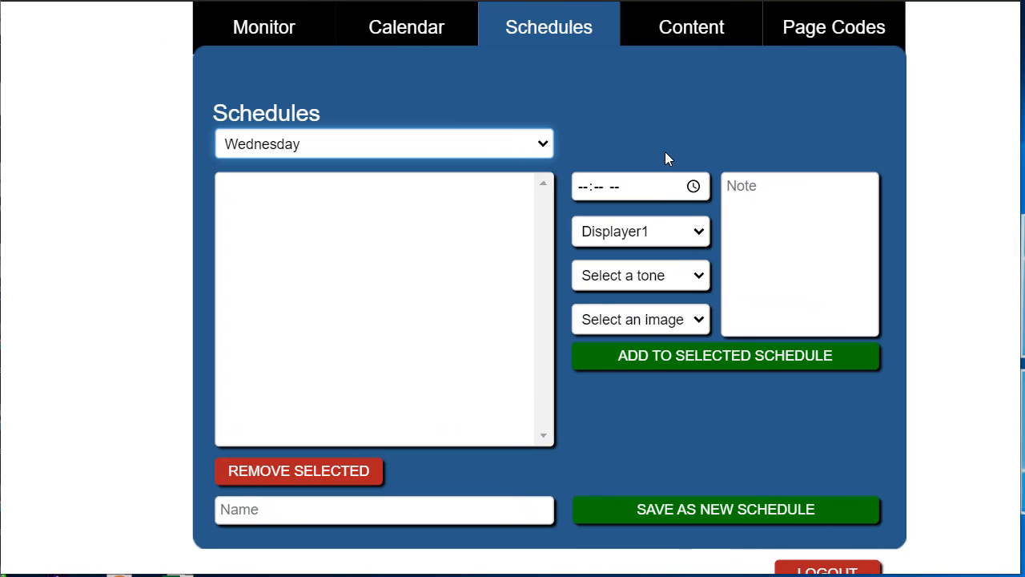
left_click(583, 189)
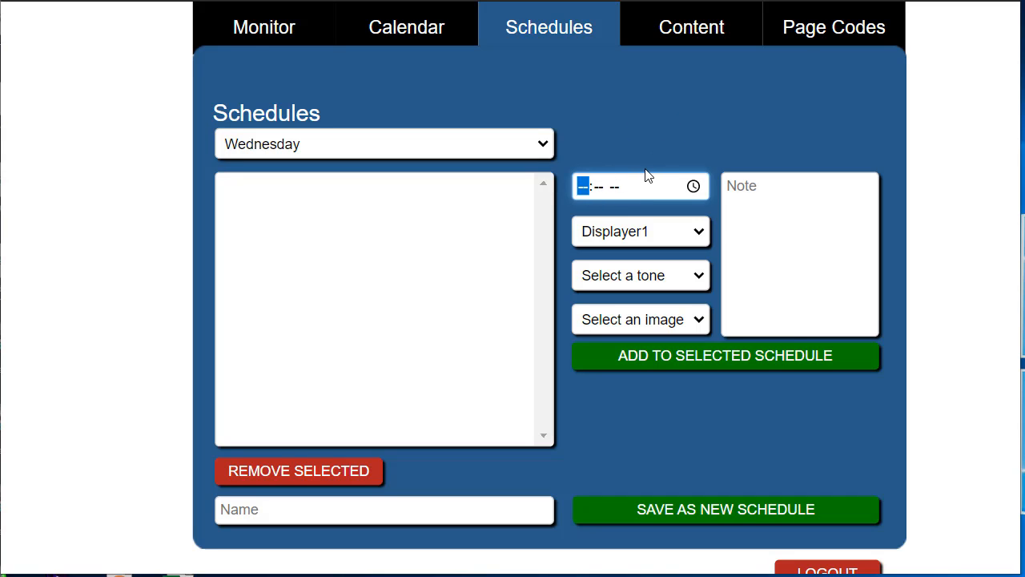
type("0915a")
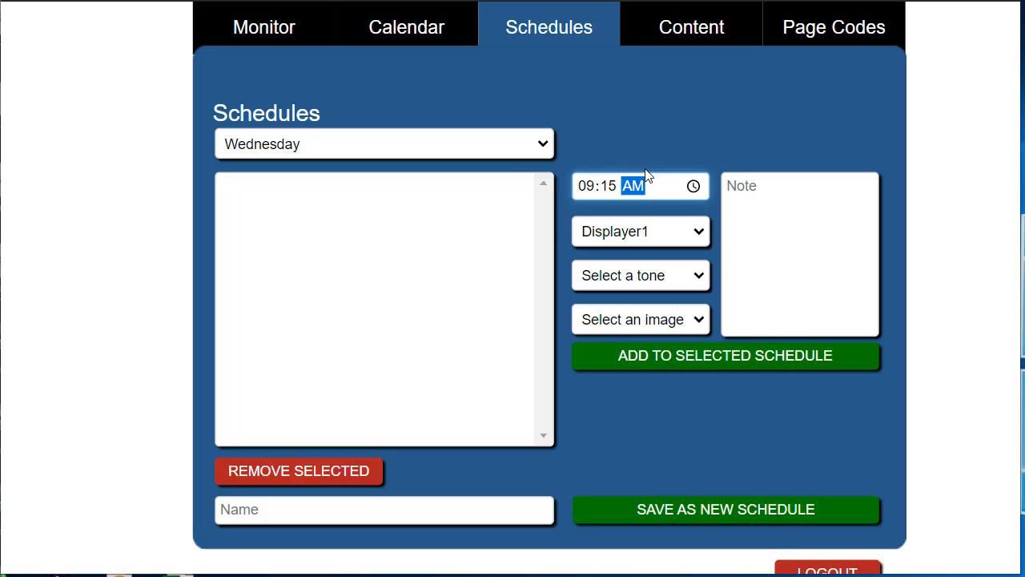
left_click(698, 232)
left_click(698, 232)
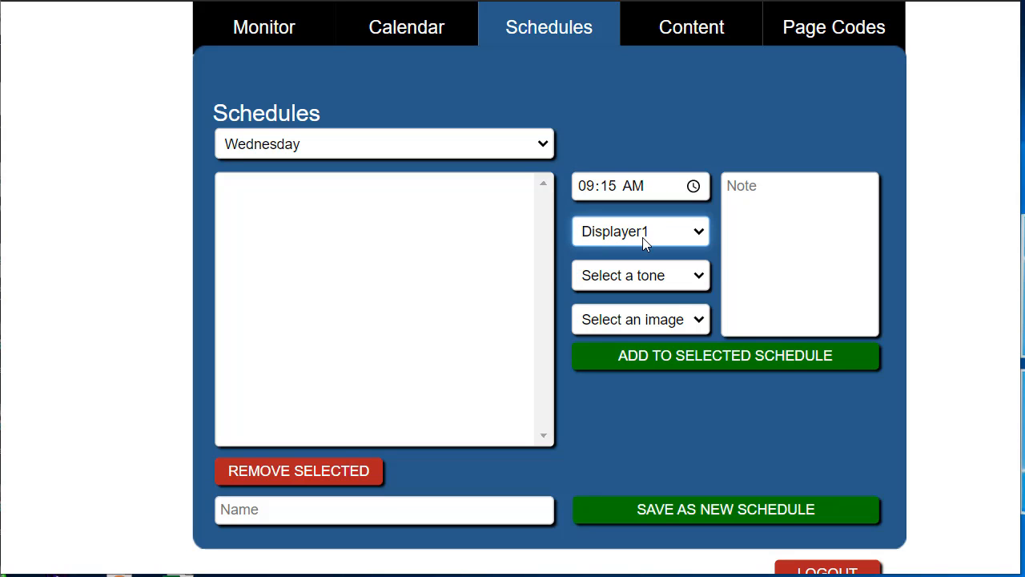
left_click(698, 280)
left_click(624, 352)
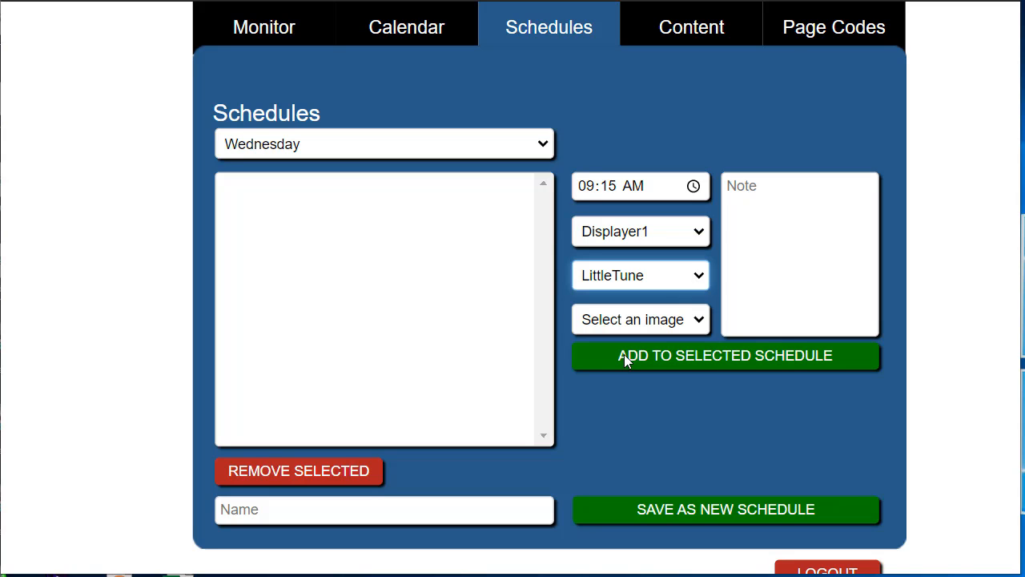
left_click(752, 202)
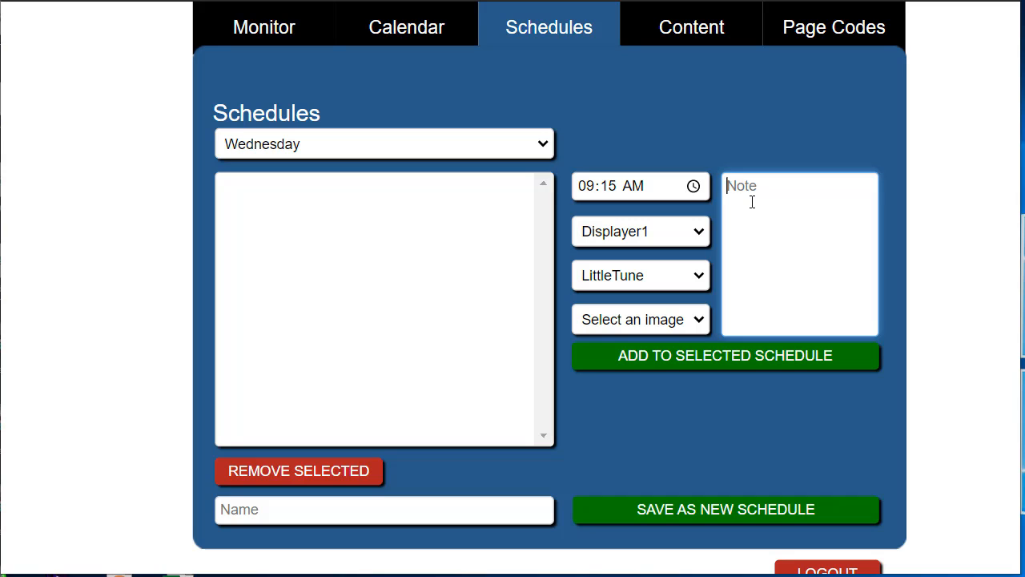
type("Begin first period")
left_click(715, 356)
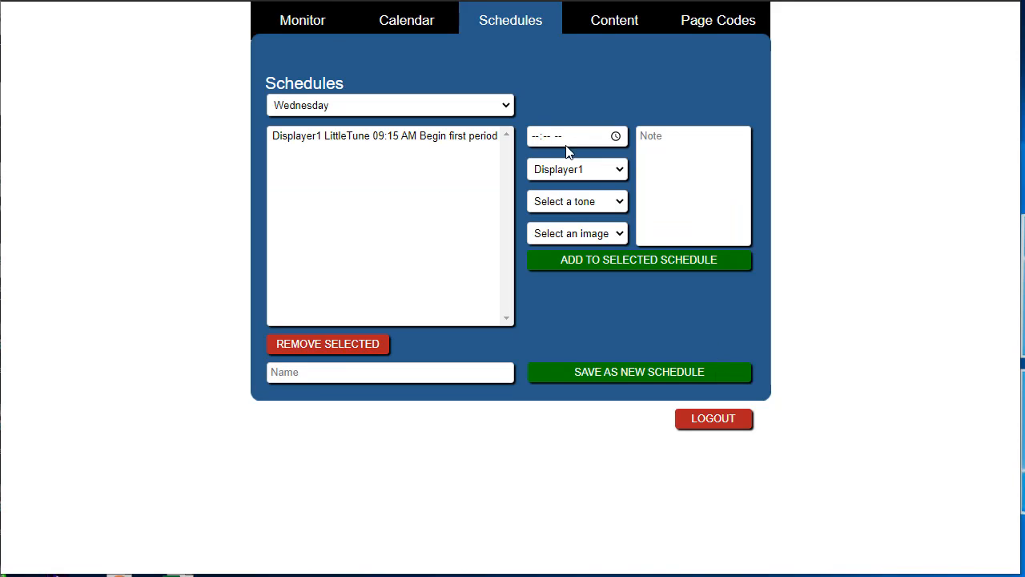
- View the Friday schedule's entries and return to the Wednesday schedule
left_click(505, 105)
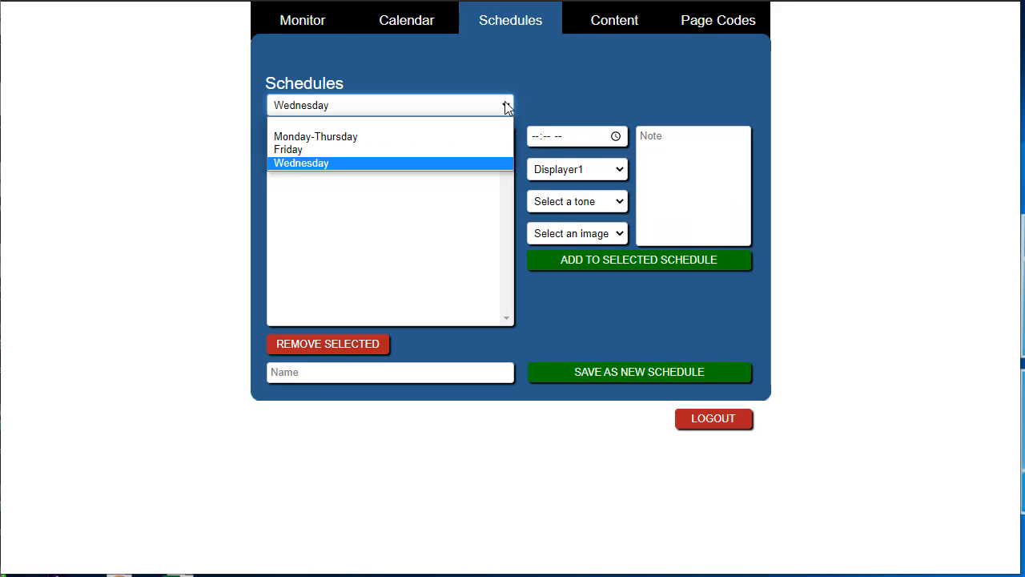
left_click(362, 149)
left_click(437, 103)
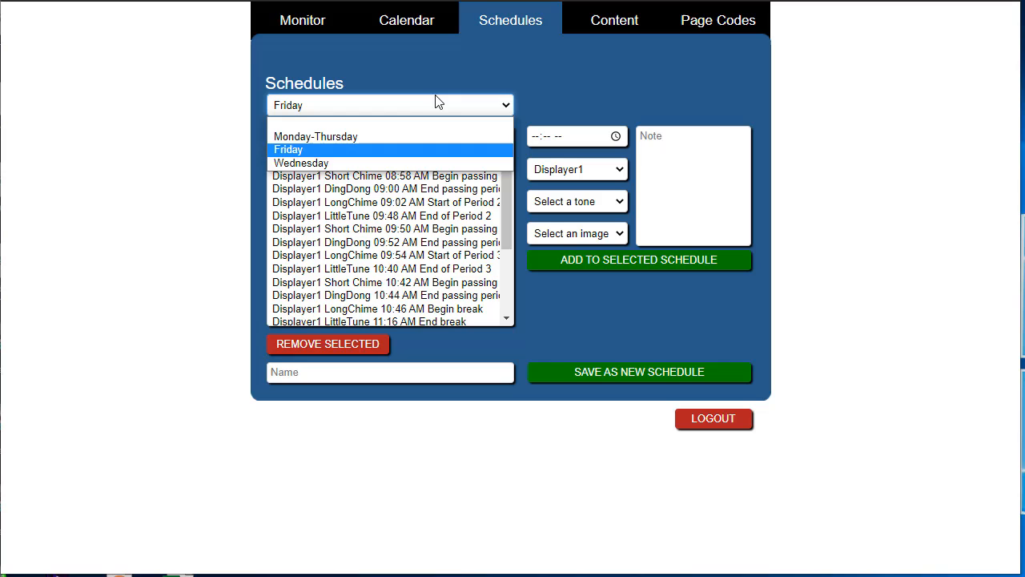
left_click(371, 163)
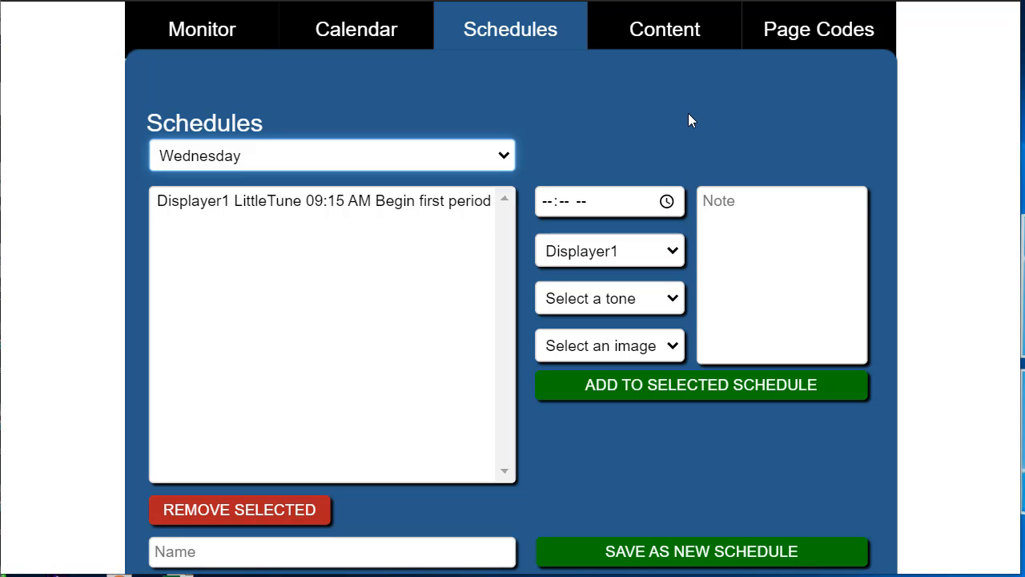
- Open the calendar and check which schedules are assigned to the days from February 22 to 28, 2021
left_click(402, 40)
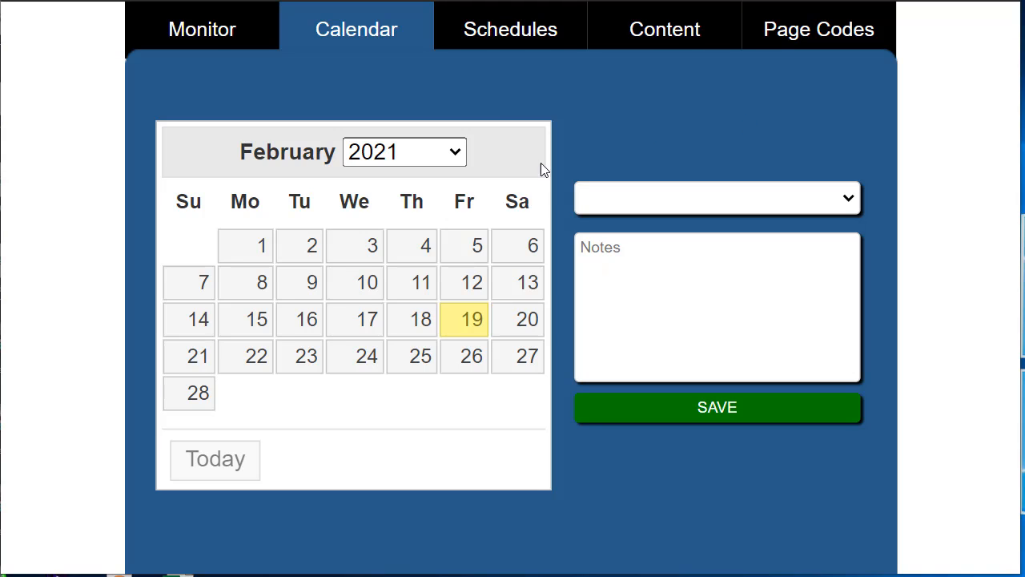
left_click(244, 370)
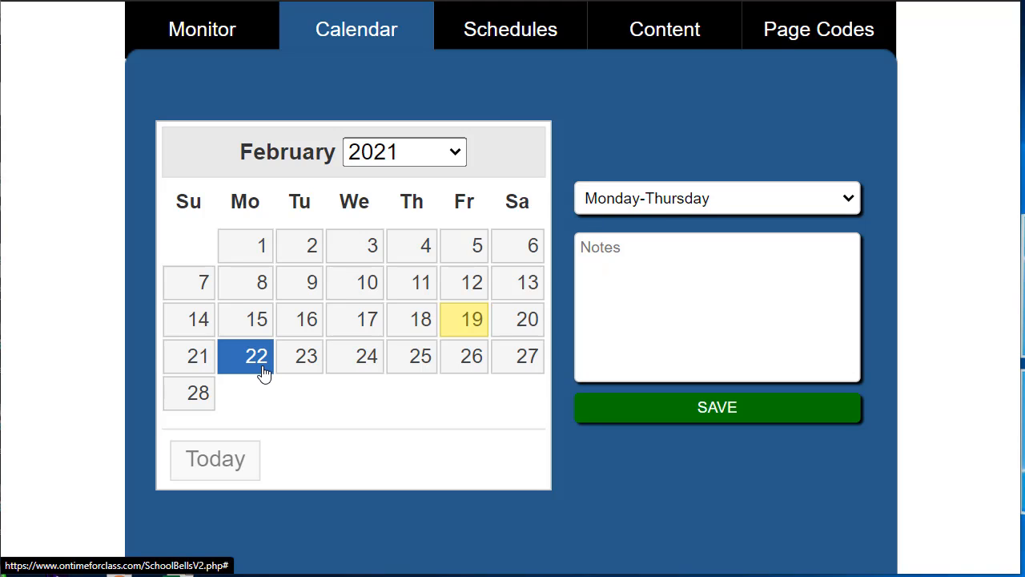
left_click(309, 376)
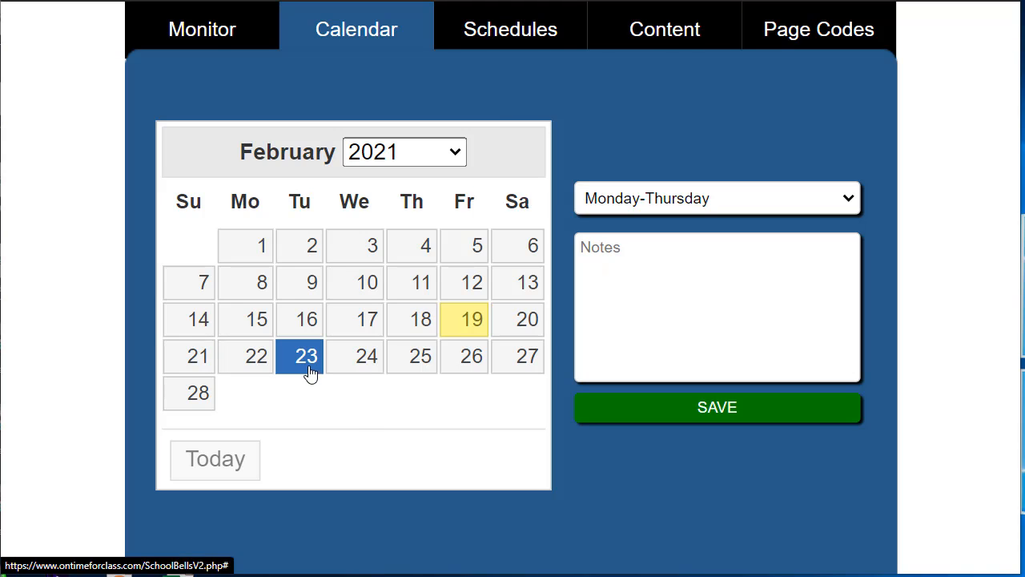
left_click(362, 362)
left_click(414, 362)
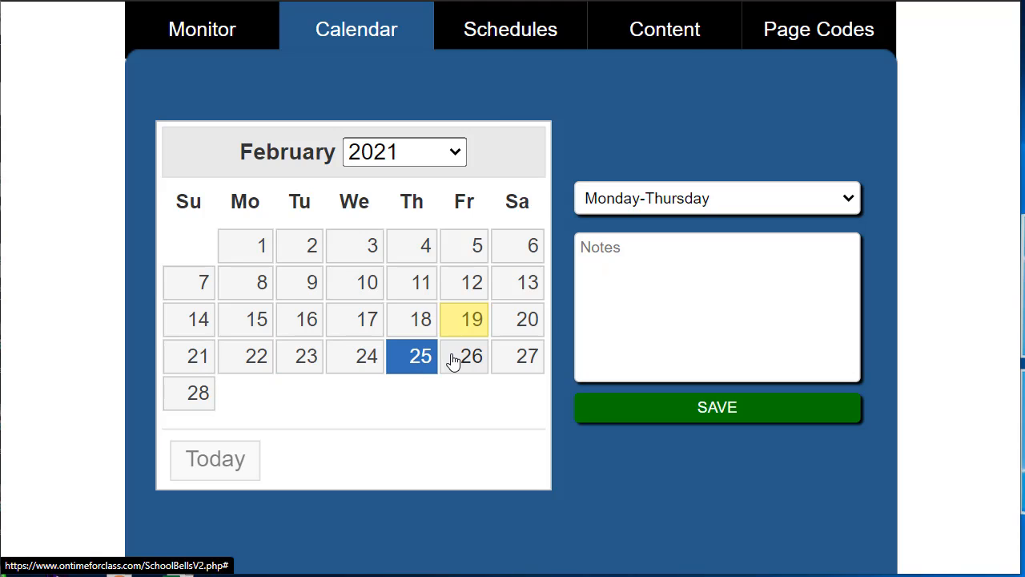
left_click(454, 361)
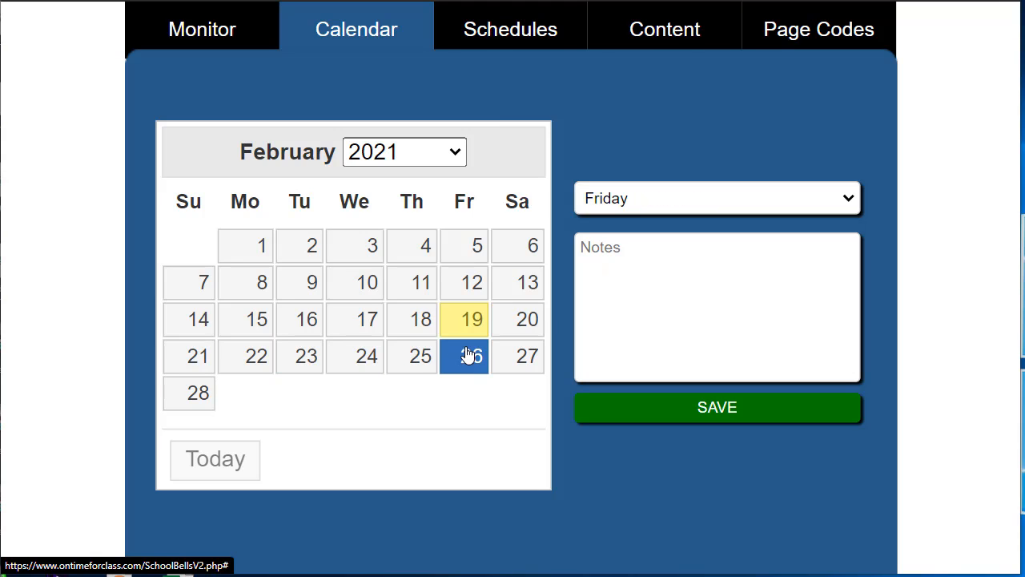
left_click(505, 375)
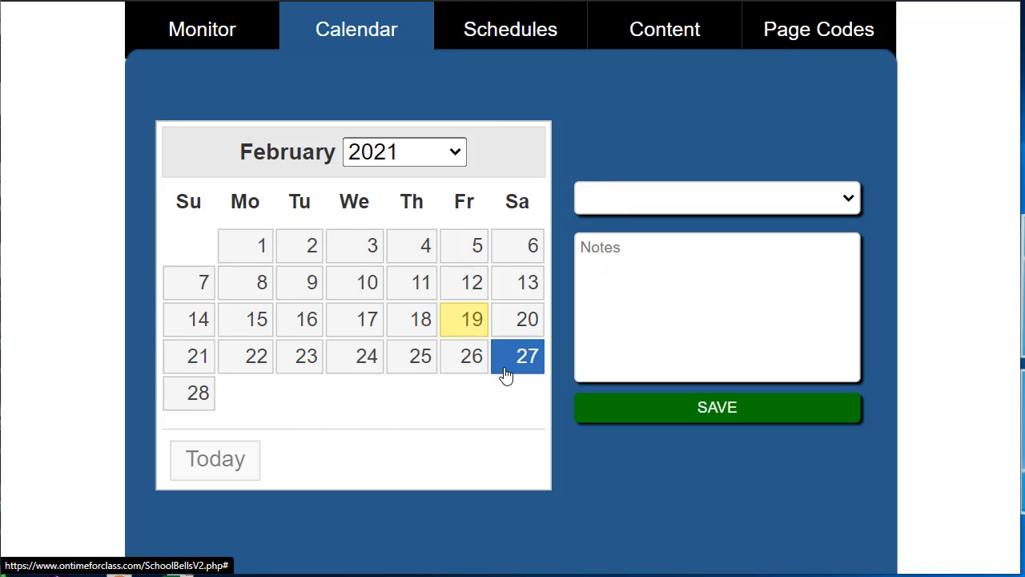
left_click(208, 406)
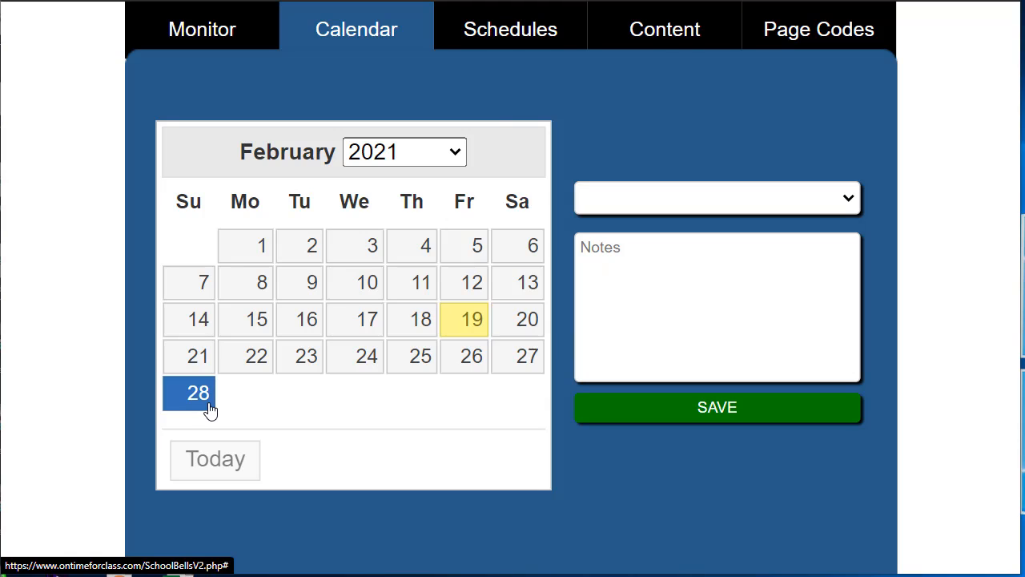
- Advance the calendar to March 2021 and check the schedules assigned to March 1 through 4, March 10 and March 8
left_click(521, 150)
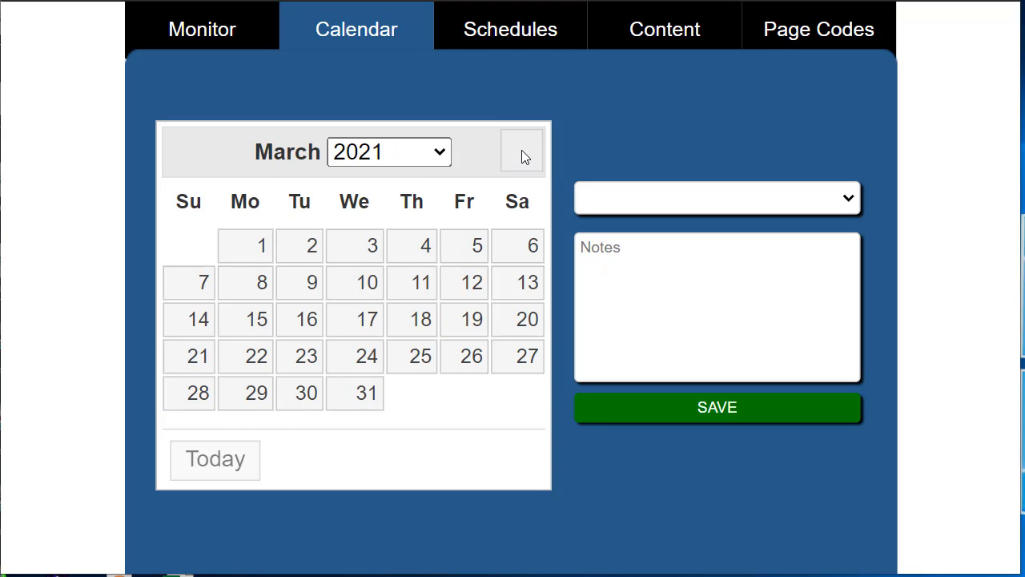
left_click(263, 248)
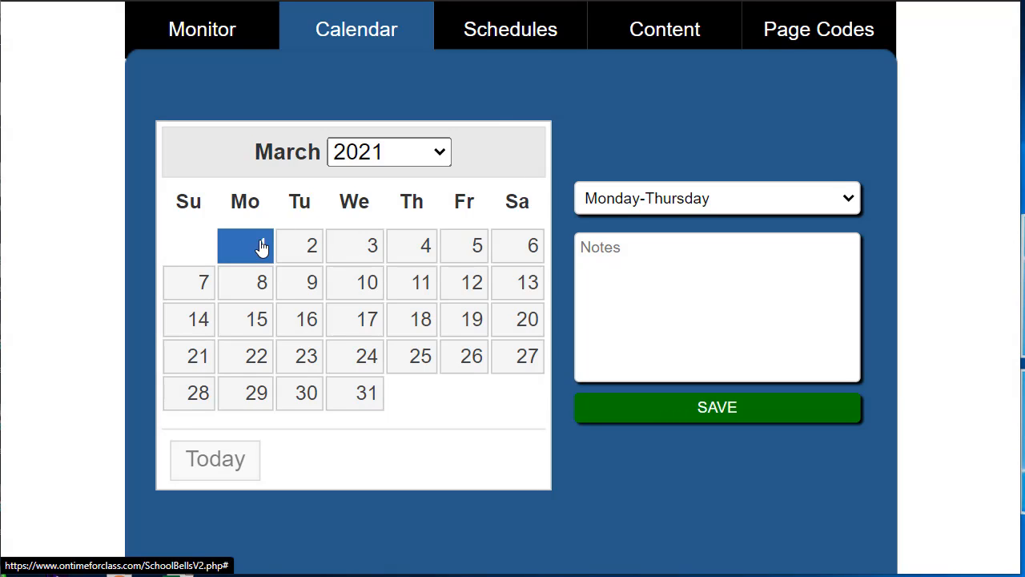
left_click(298, 242)
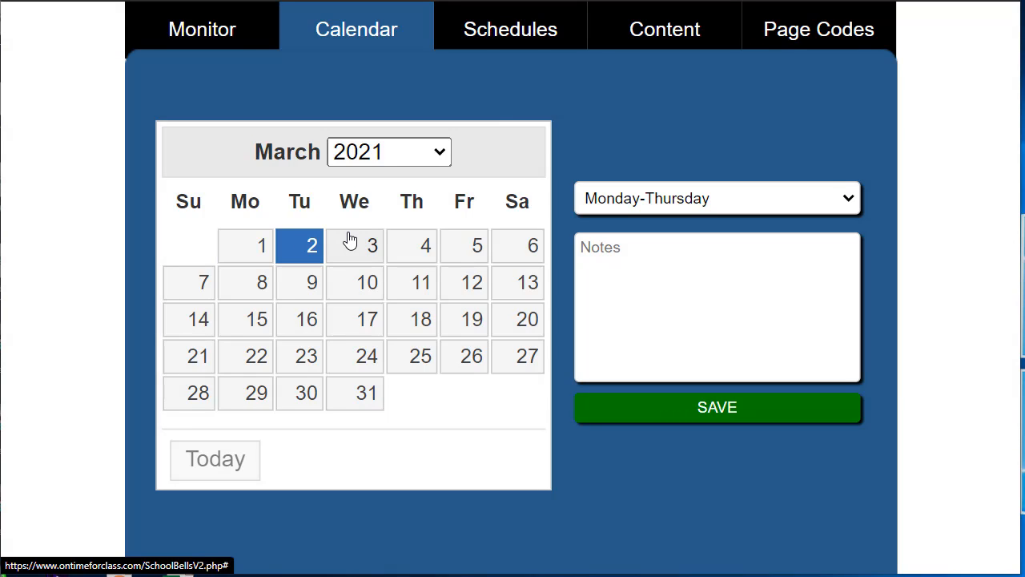
left_click(345, 236)
left_click(414, 241)
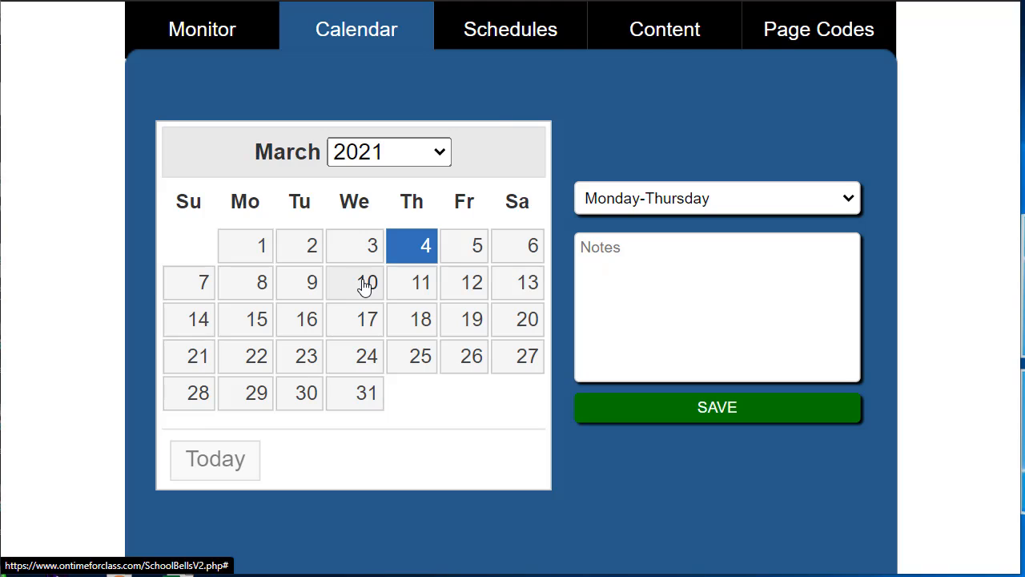
left_click(366, 288)
left_click(254, 283)
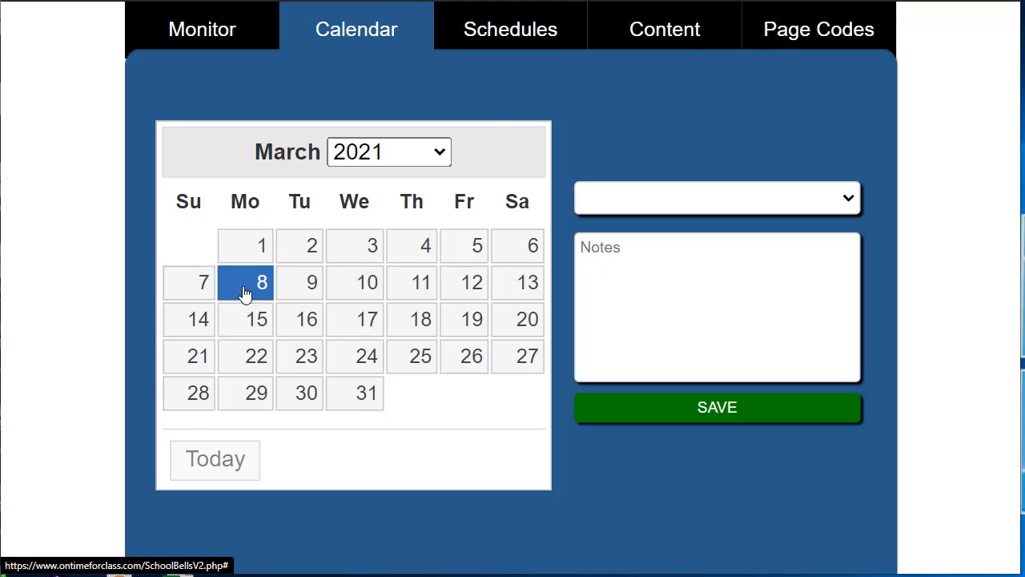
- Assign the Monday-Thursday schedule to March 8, 2021 with the note "This is the Monday schedule" and save it
left_click(605, 207)
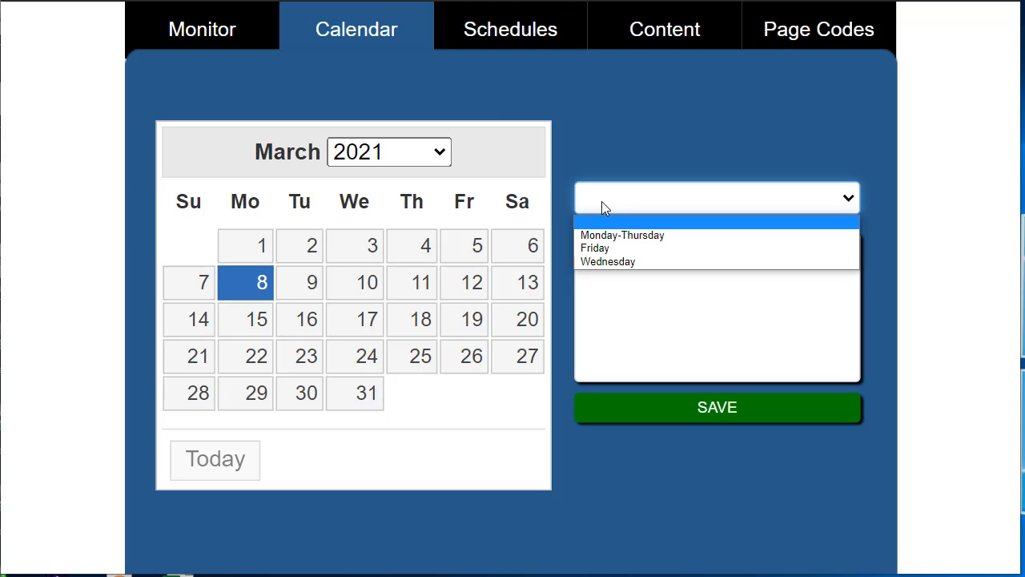
left_click(630, 240)
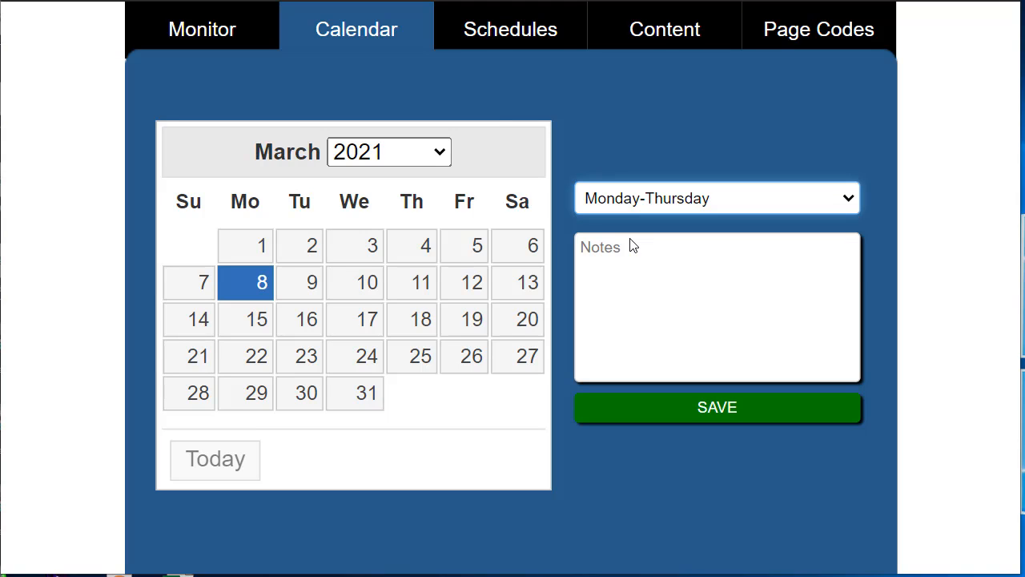
left_click(622, 252)
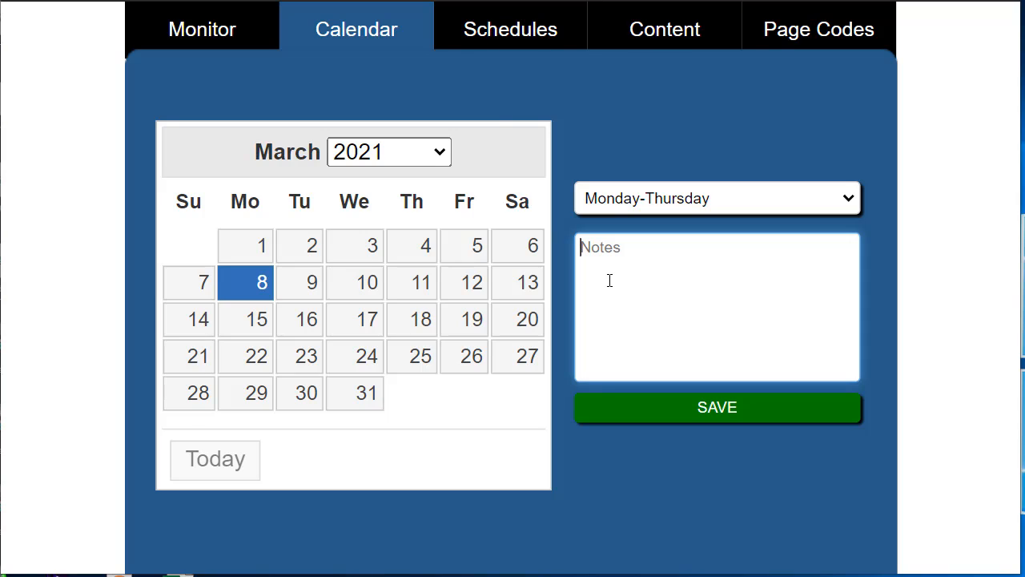
type("This is the M")
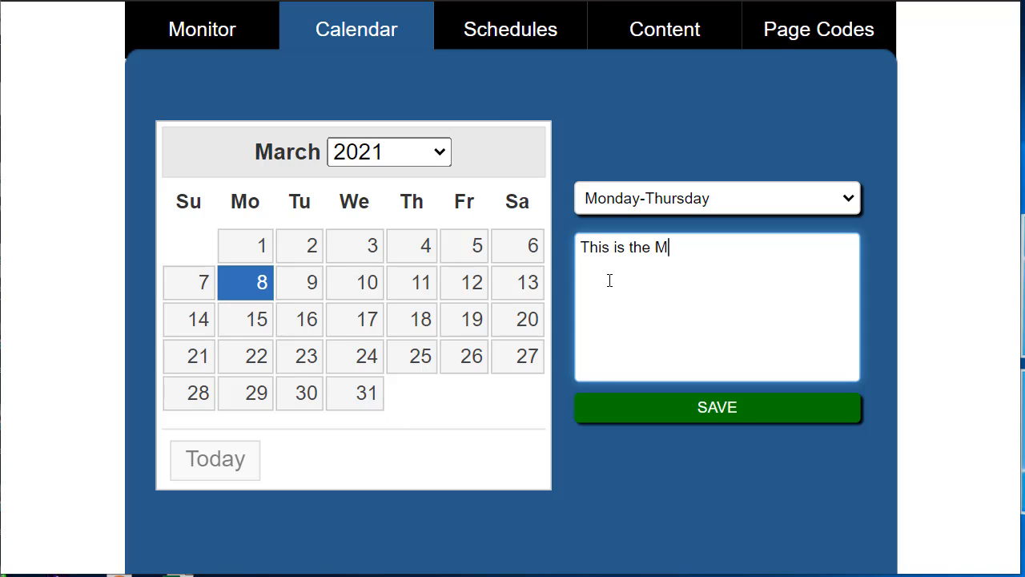
type("onday schedule")
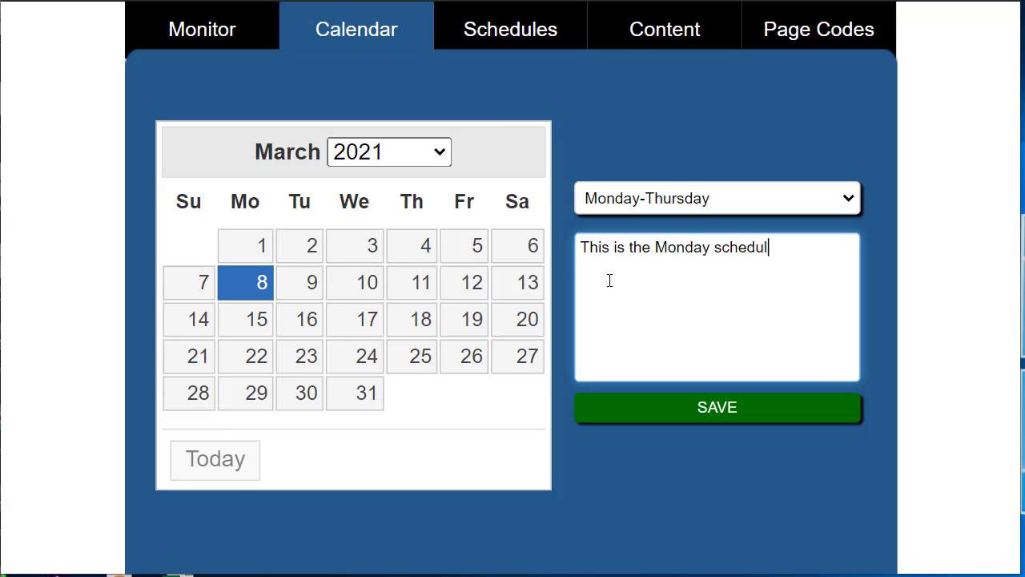
left_click(629, 407)
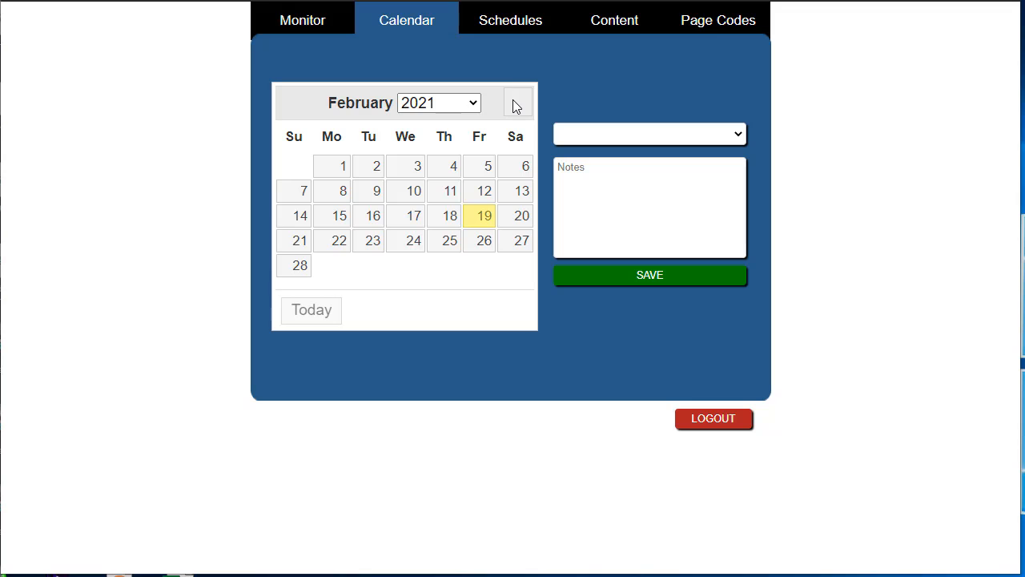
- Return to March 2021 in the calendar and check the schedules and notes saved for March 8 and March 9
left_click(513, 101)
left_click(334, 200)
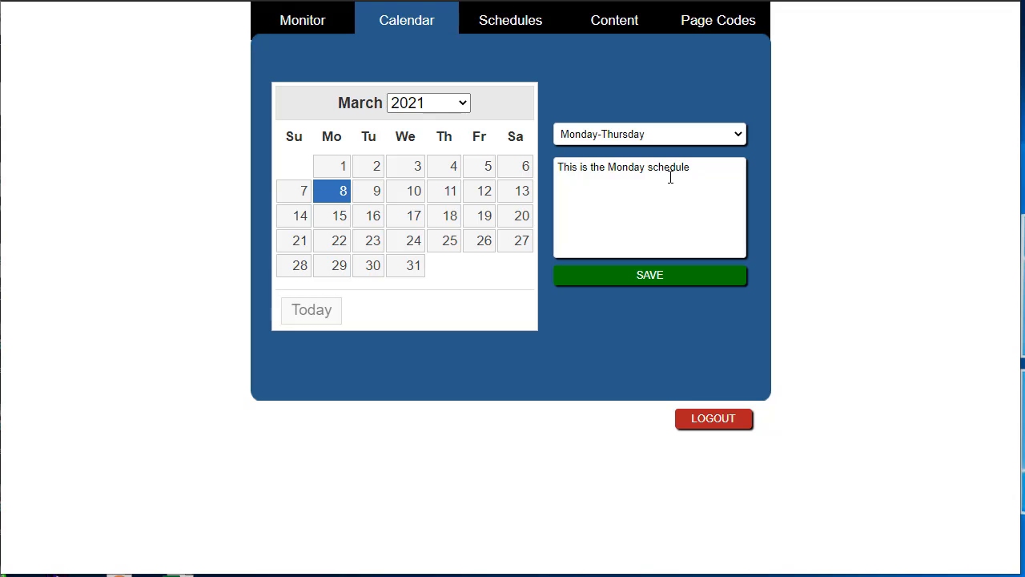
scroll(761, 233, "up", 3)
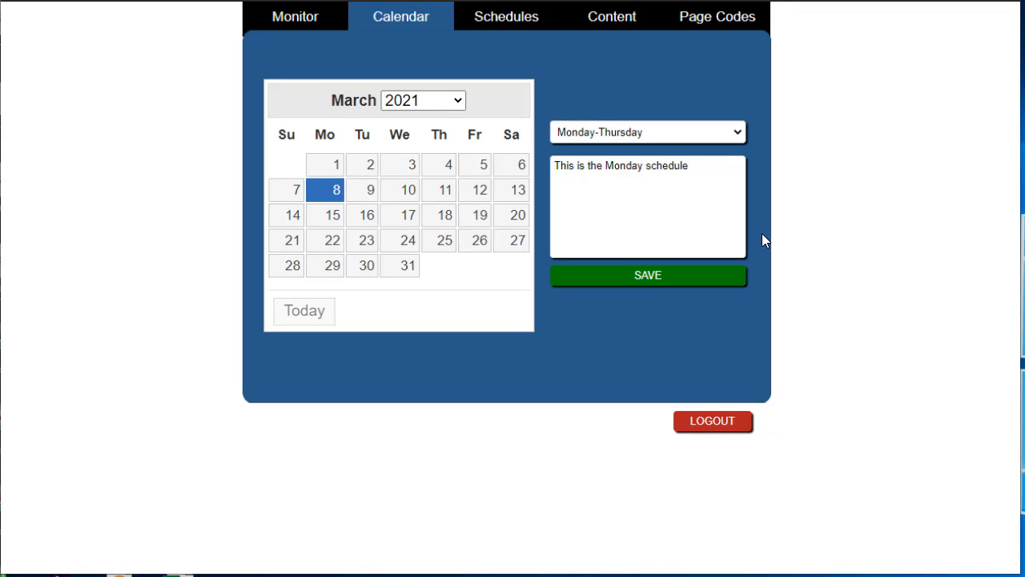
scroll(762, 233, "up", 1)
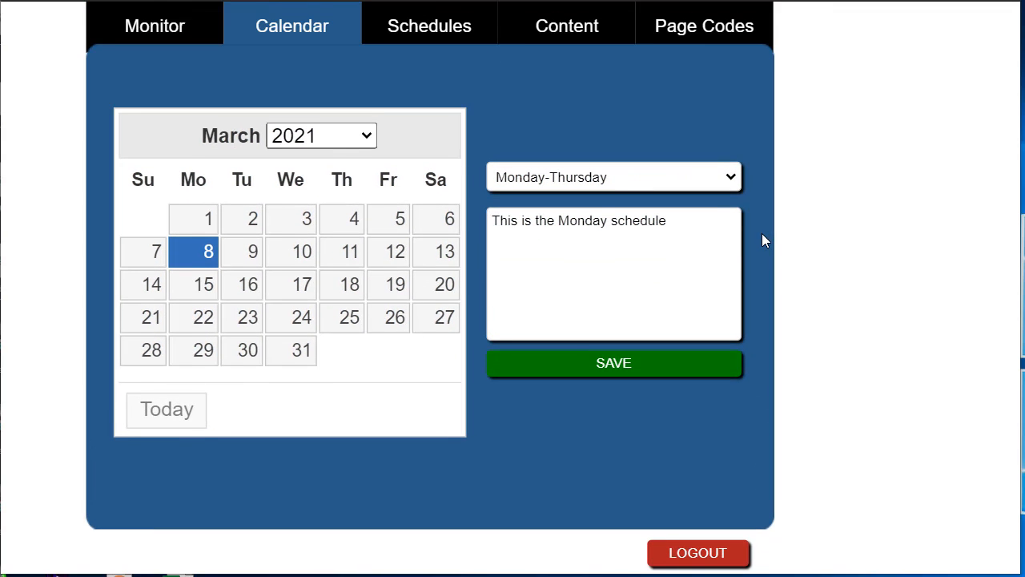
left_click(248, 255)
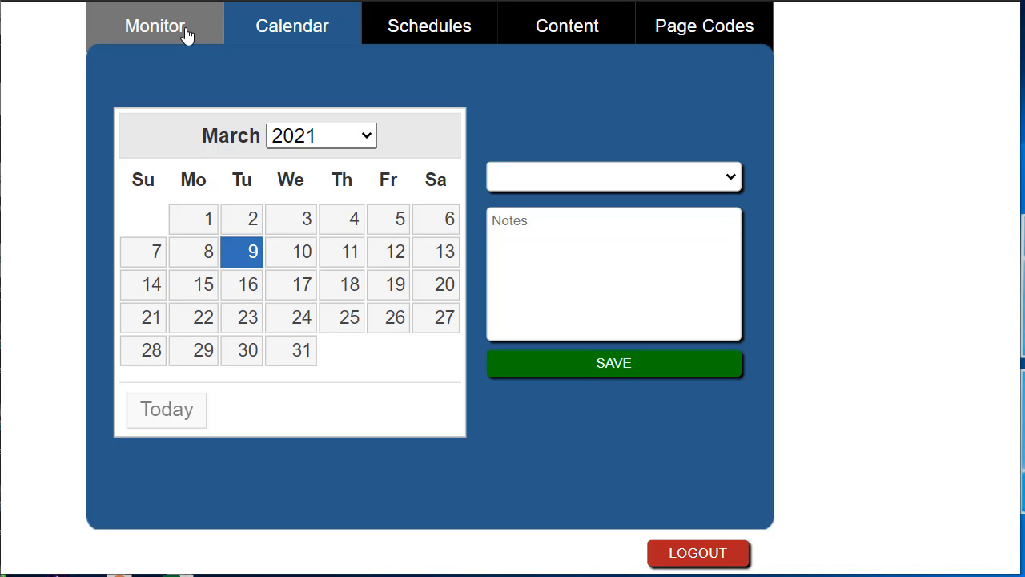
- Open the monitor view, refresh it and review the day's list of bell events
left_click(186, 36)
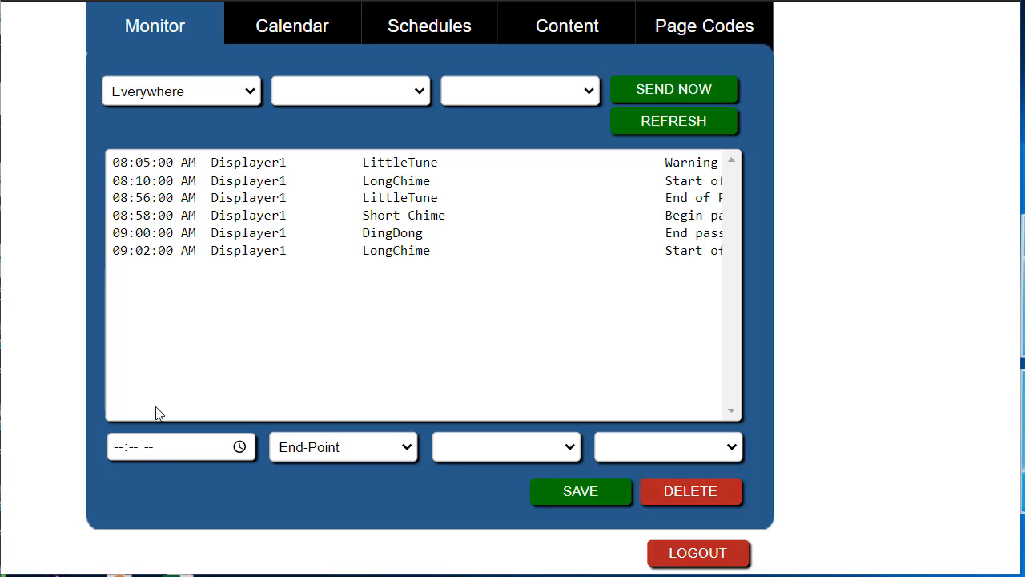
left_click(714, 120)
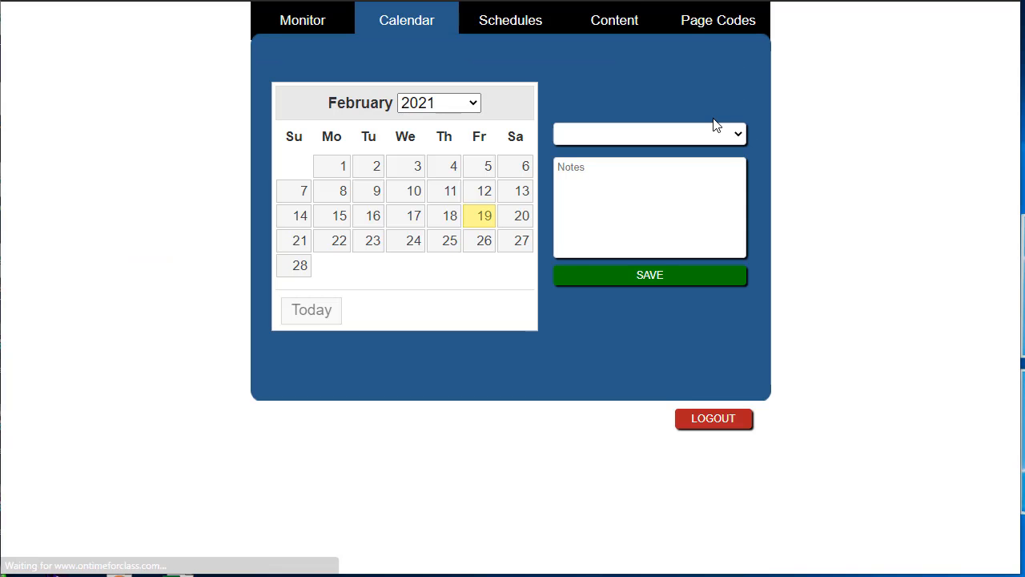
left_click(300, 34)
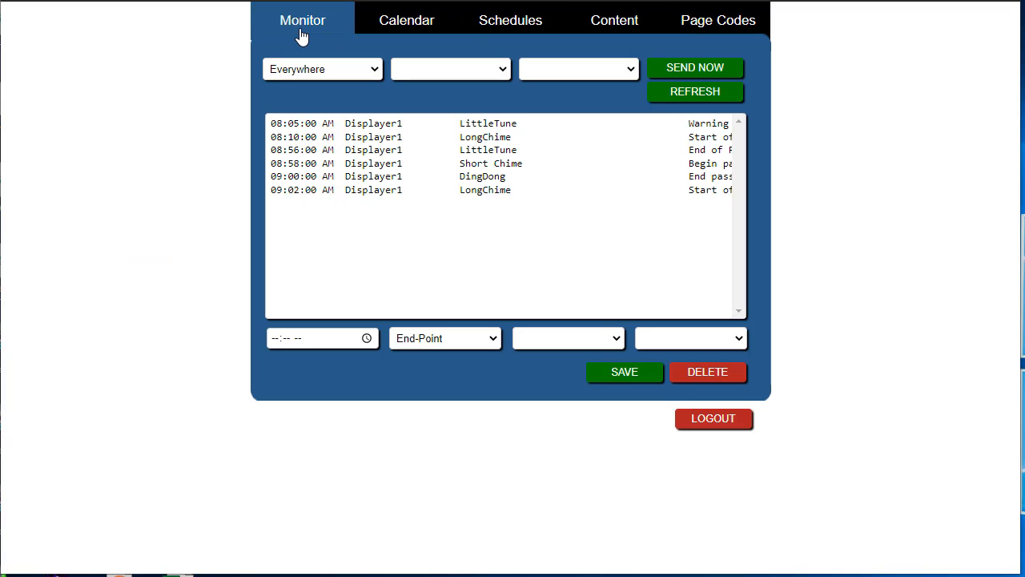
scroll(873, 173, "up", 2)
scroll(875, 174, "up", 1)
scroll(875, 174, "left", 2)
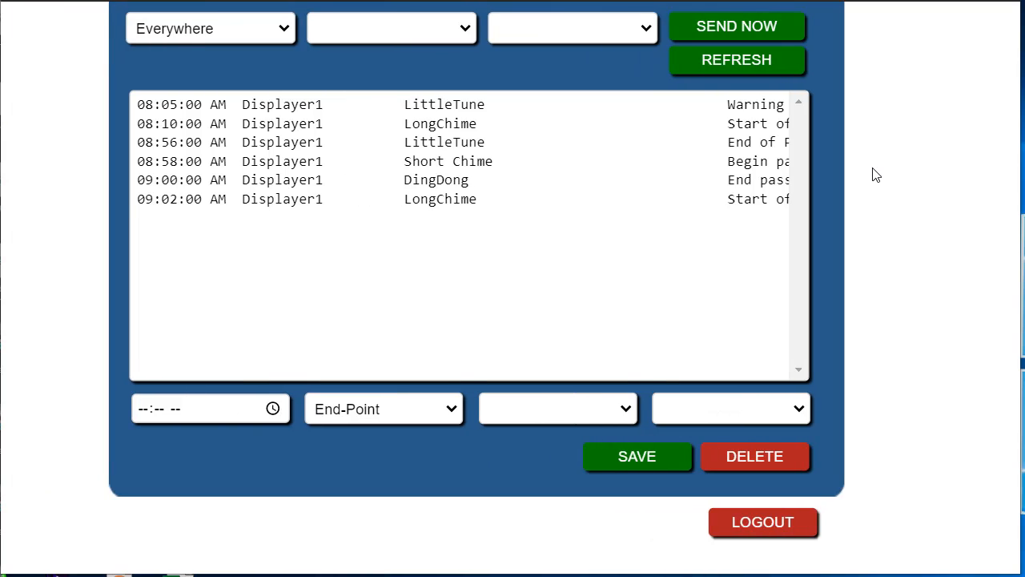
scroll(875, 174, "up", 1)
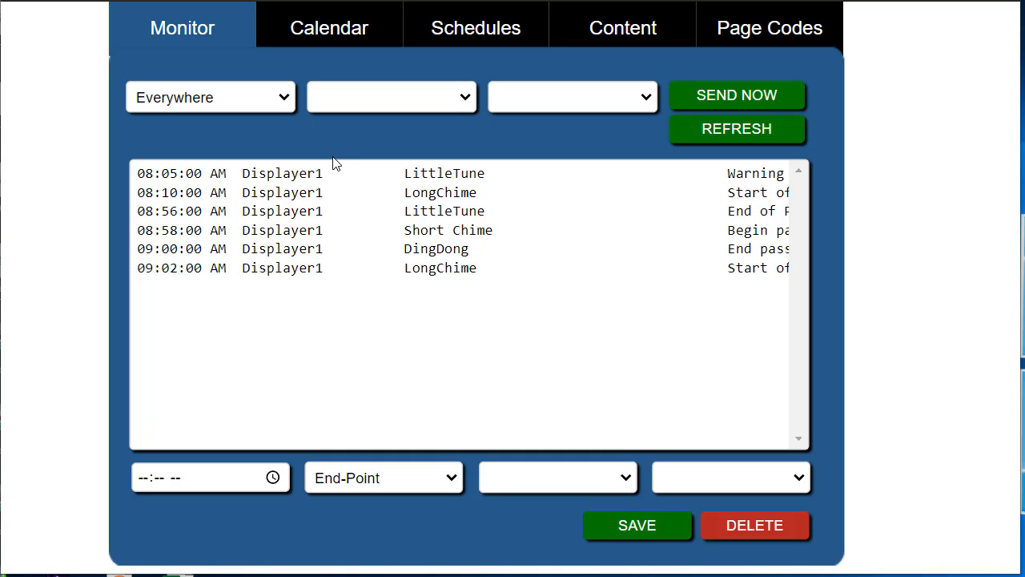
- Choose Displayer1 and the DingDong tone for an immediate bell in the monitor view
left_click(283, 98)
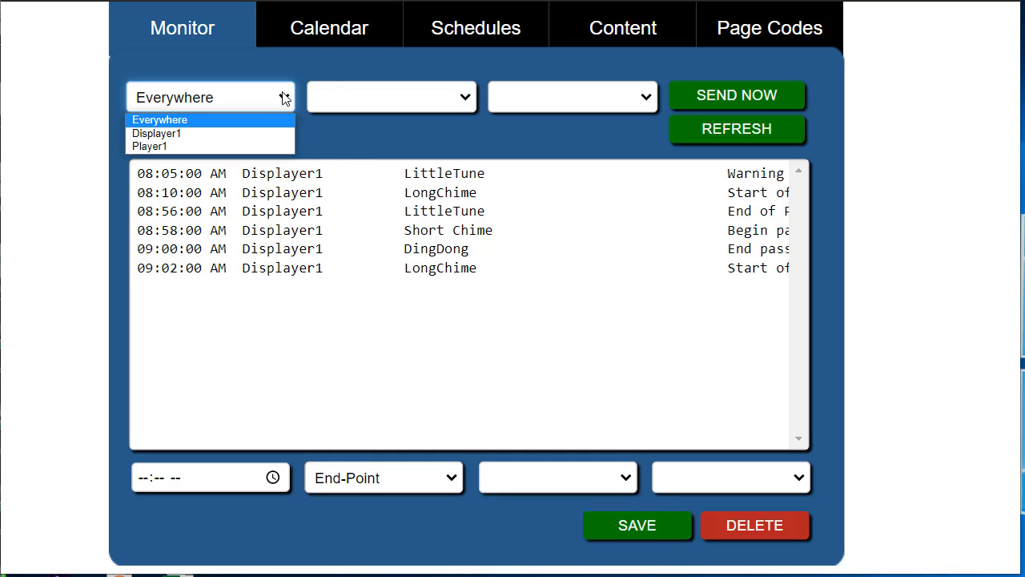
left_click(184, 133)
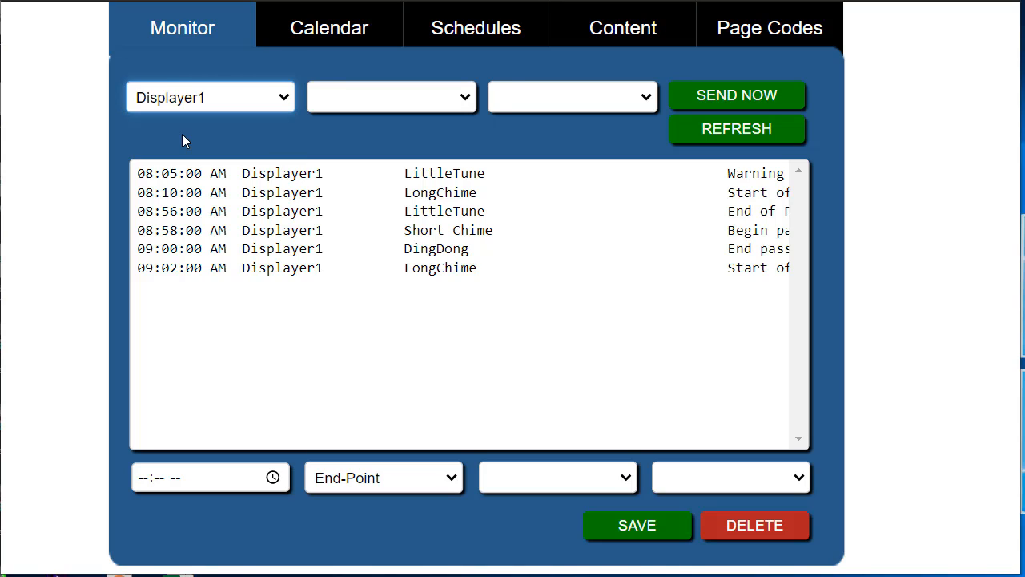
left_click(467, 107)
left_click(350, 160)
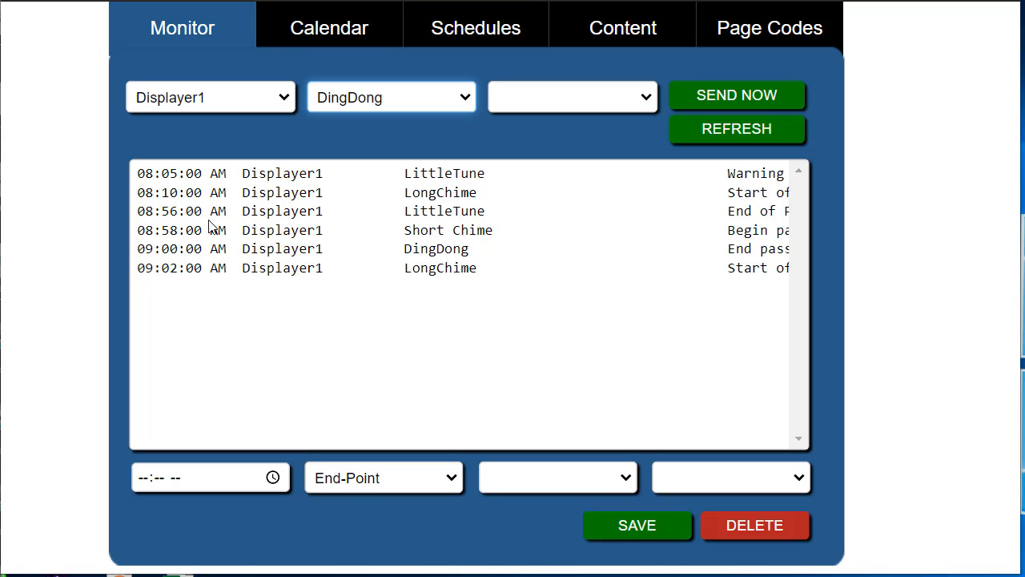
- Delete the 09:00 AM DingDong event on Displayer1 from the day's event list
left_click(263, 250)
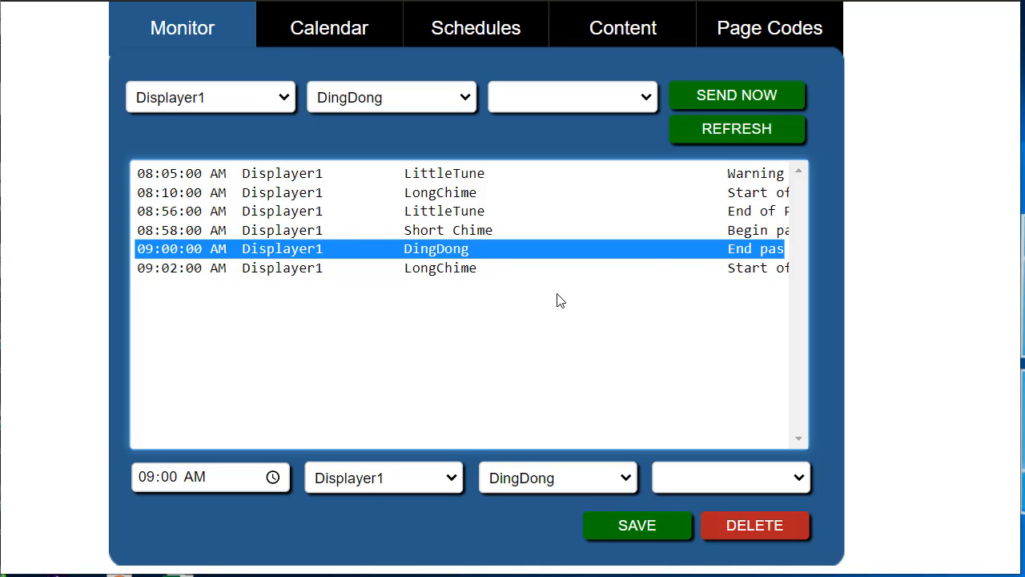
left_click(767, 524)
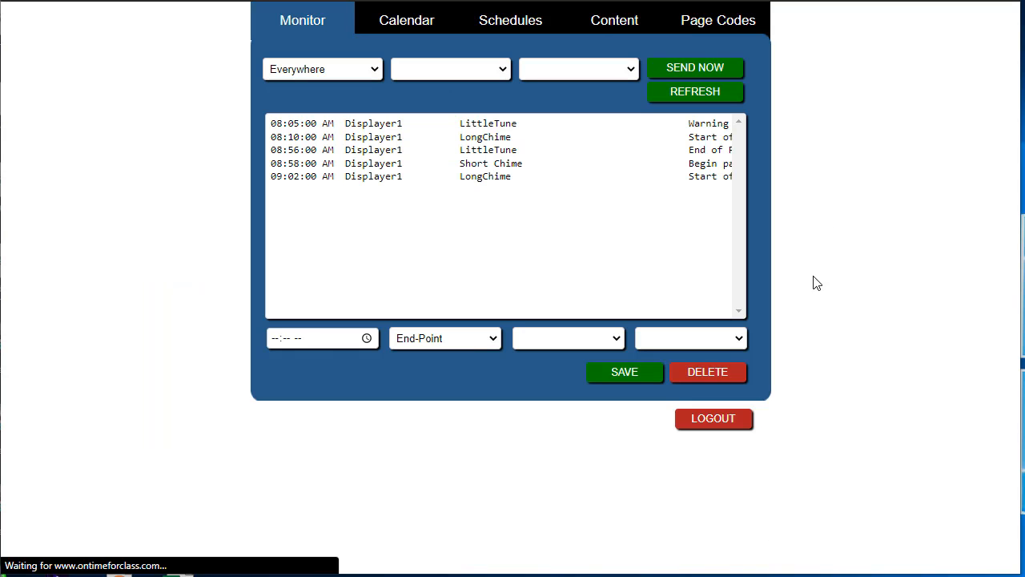
- Change the time of the last LongChime event in the day's list to 09:05 AM and save it
key("ctrl+plus")
key("ctrl+plus")
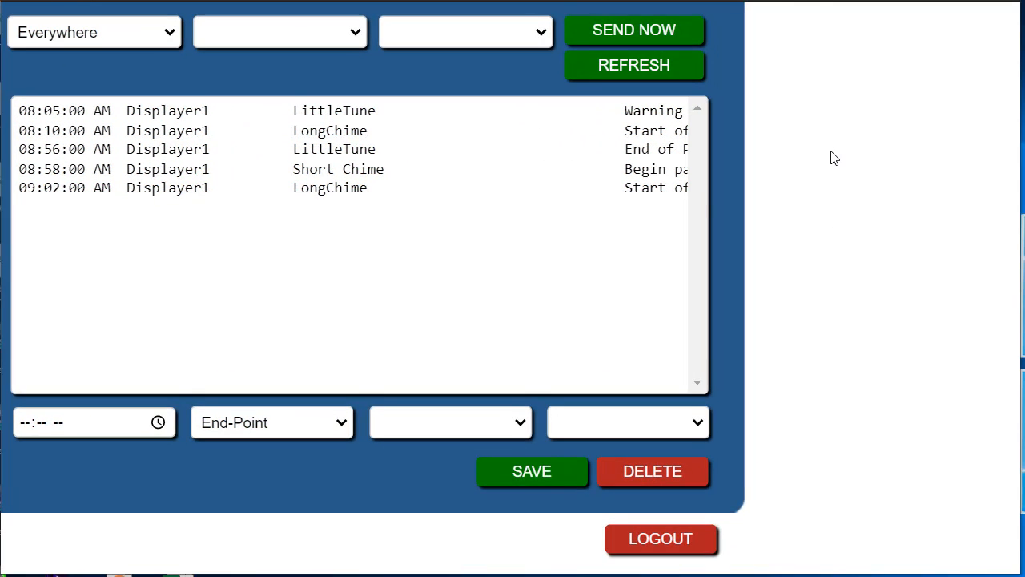
scroll(830, 151, "left", 1)
scroll(830, 151, "up", 1)
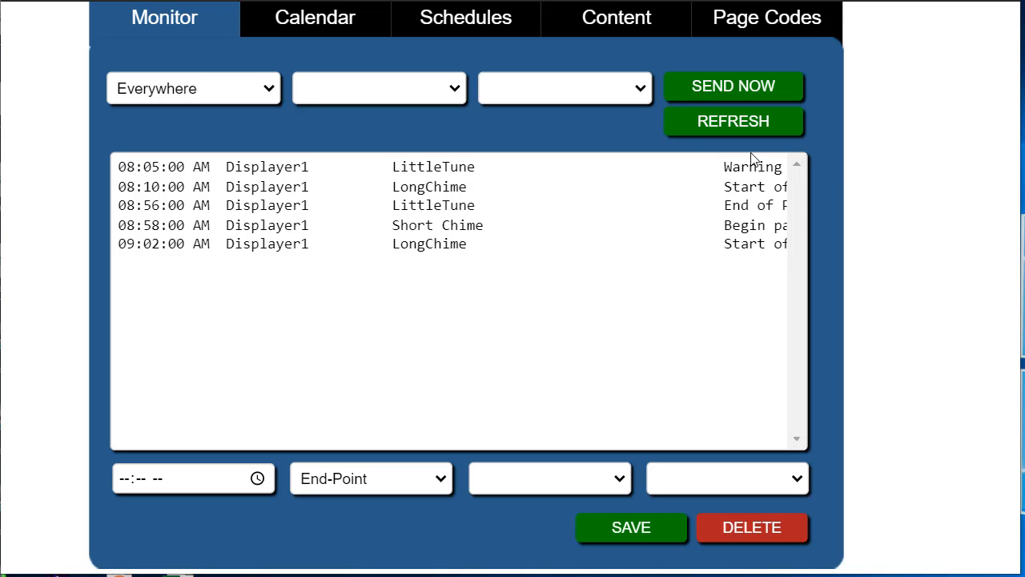
left_click(282, 245)
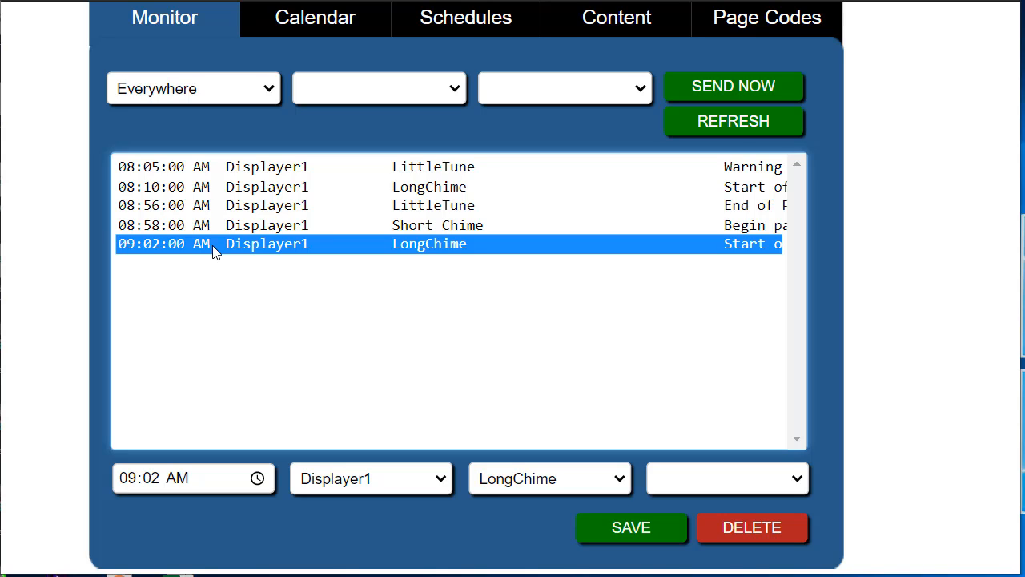
left_click(152, 478)
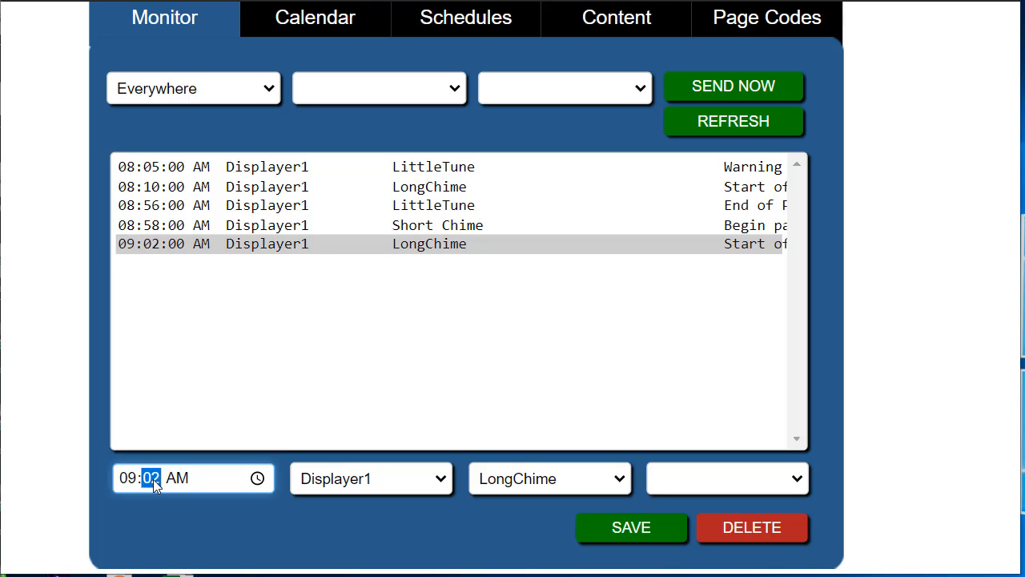
type("05")
left_click(675, 526)
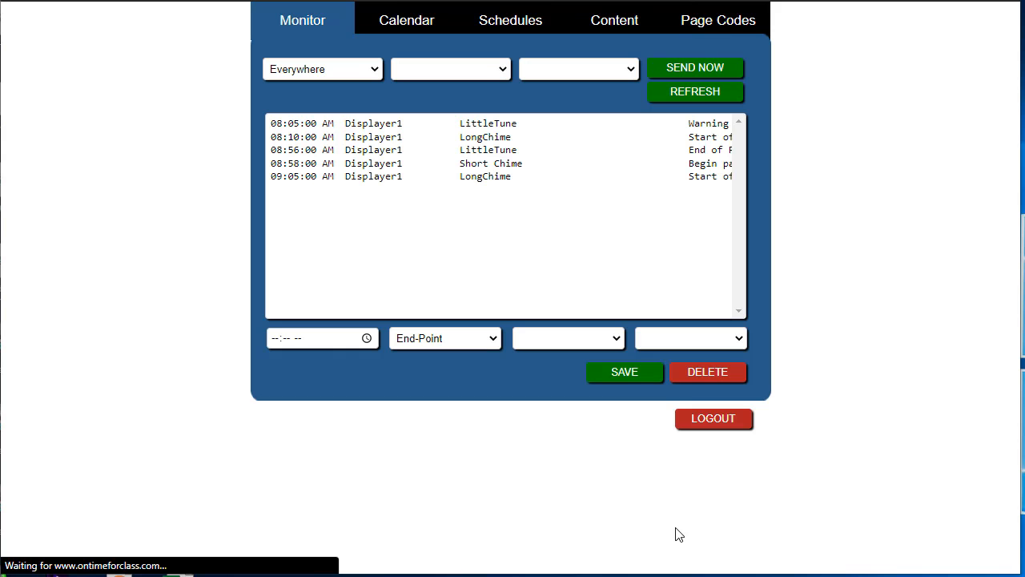
- Select the 09:05 AM LongChime event in the day's list and examine its time, end-point and tone
scroll(826, 143, "up", 3)
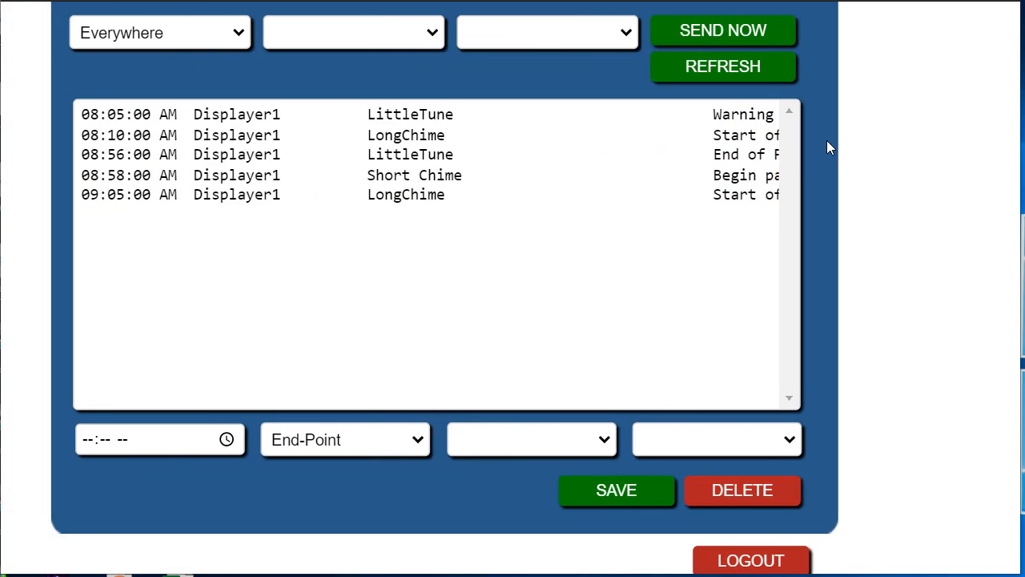
scroll(826, 143, "left", 1)
scroll(827, 142, "up", 1)
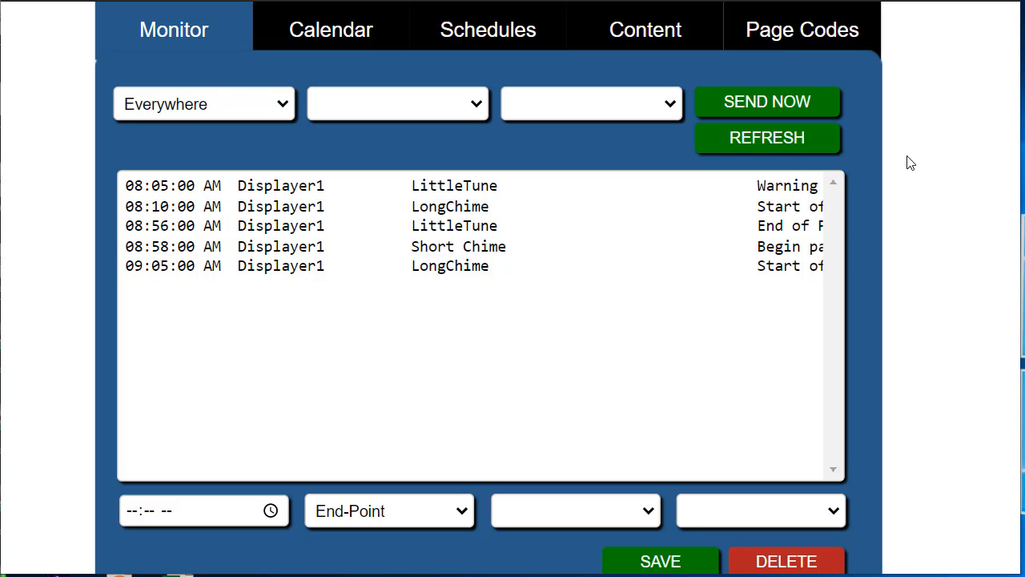
left_click(264, 271)
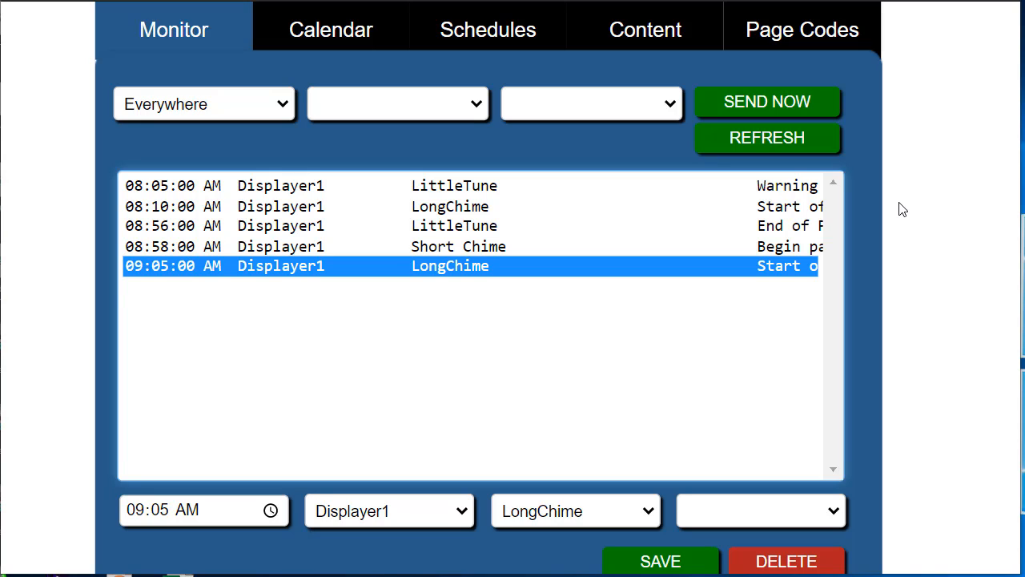
left_click(923, 474)
scroll(922, 474, "down", 1)
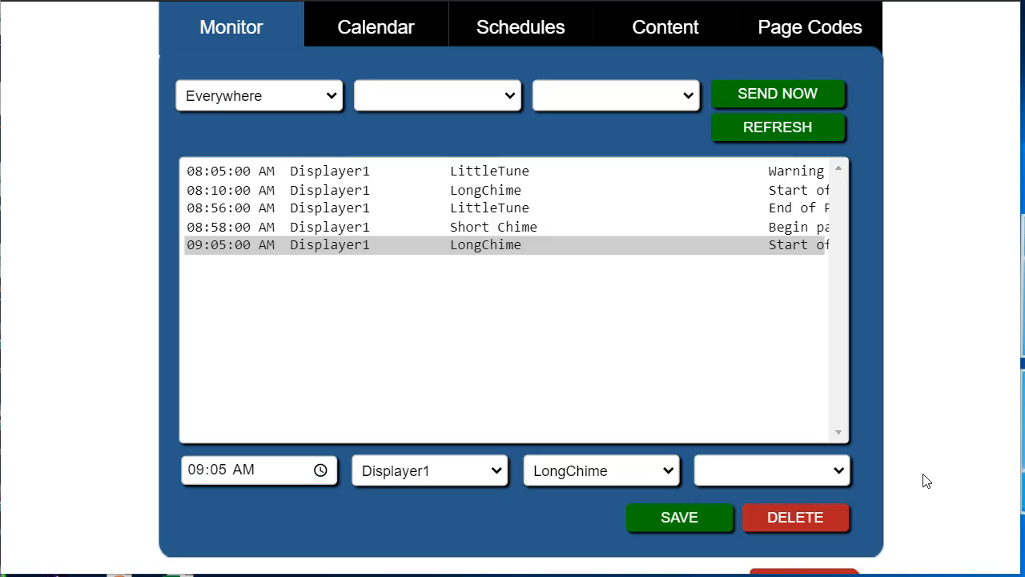